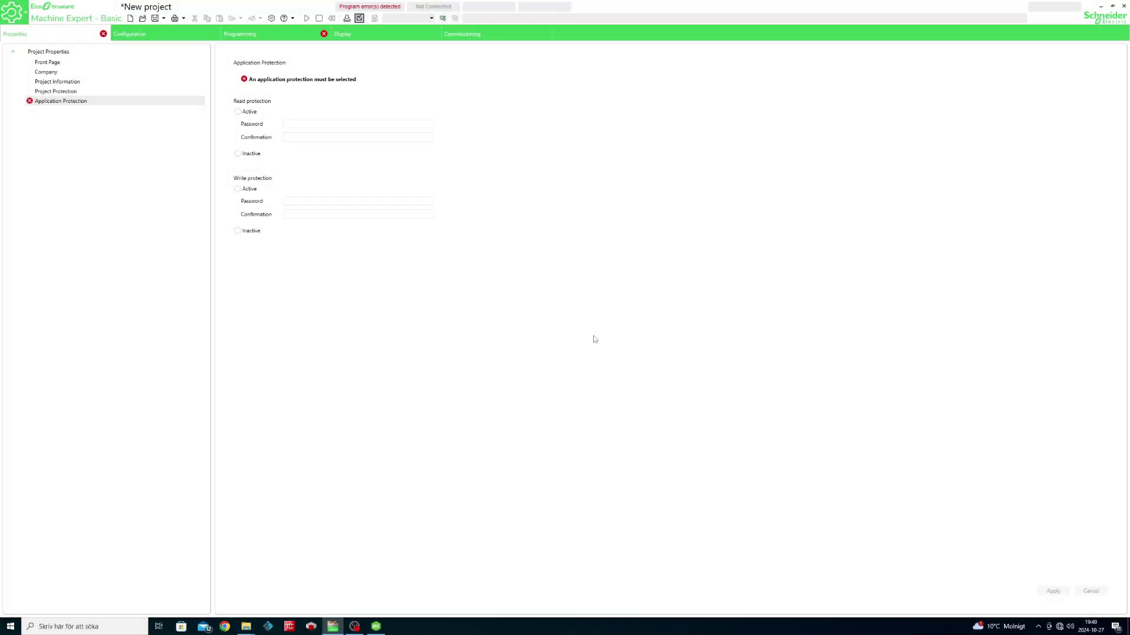
On the controller's ETH1 port, enable the programming, EtherNet/IP, Modbus server and auto discovery protocols.
{"action": "left_click", "coordinate": [153, 35]}
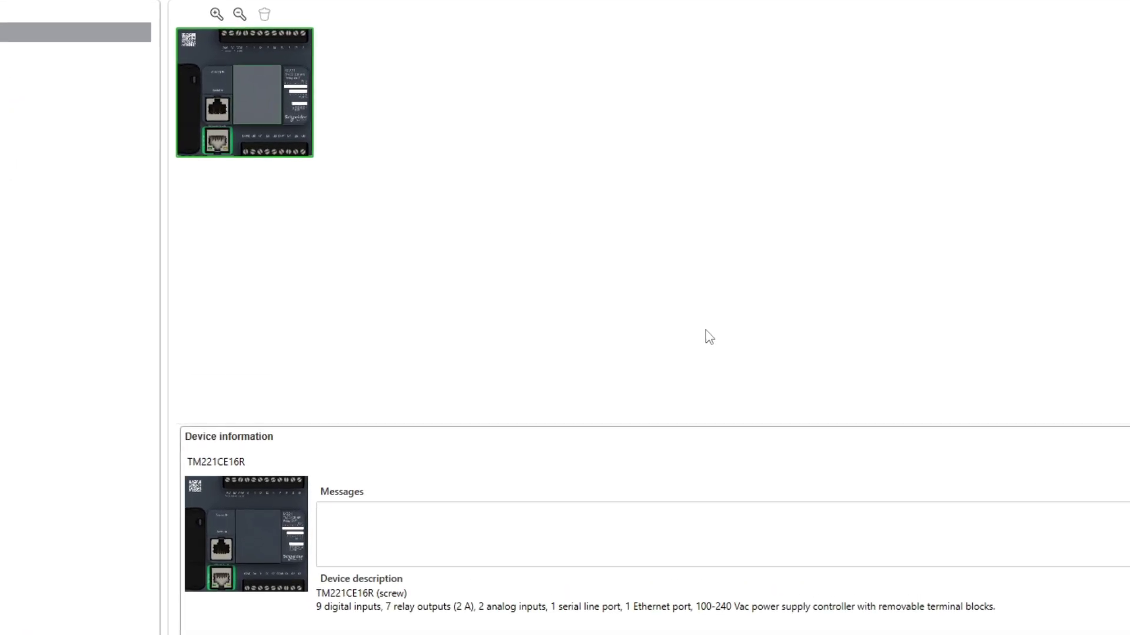
{"action": "left_click", "coordinate": [222, 155]}
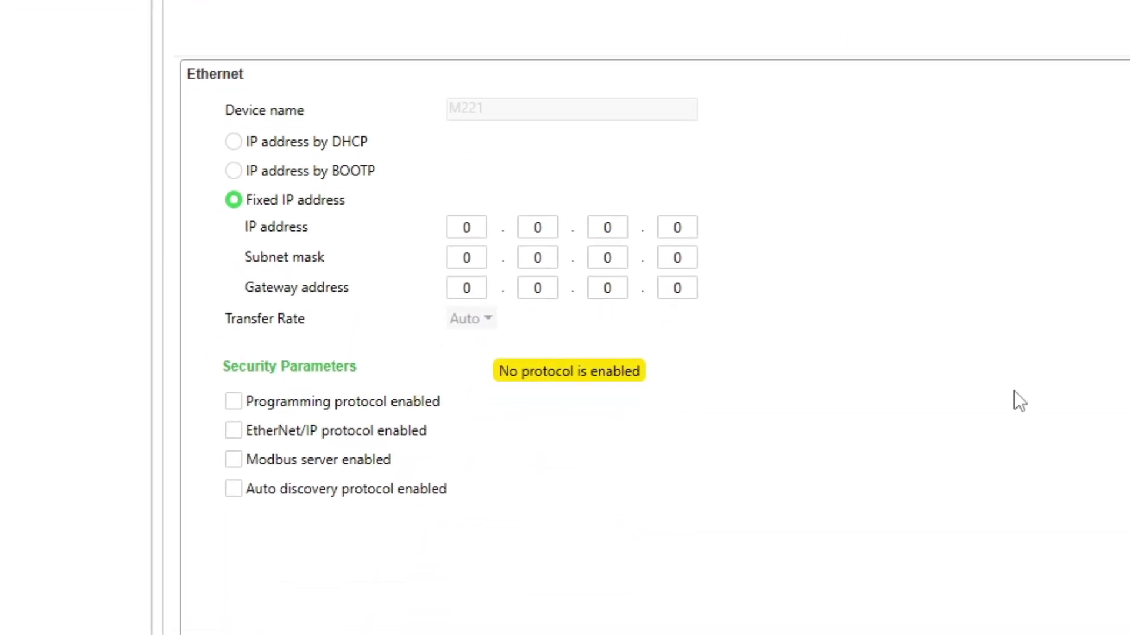
{"action": "left_click", "coordinate": [234, 402]}
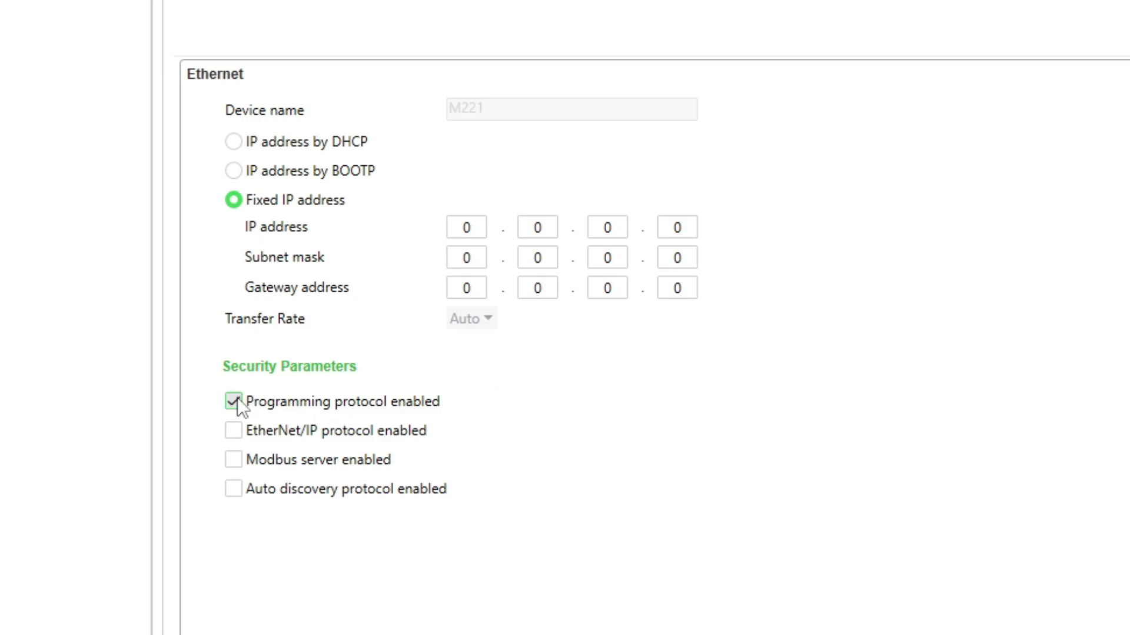
{"action": "left_click", "coordinate": [234, 460]}
{"action": "left_click", "coordinate": [232, 493]}
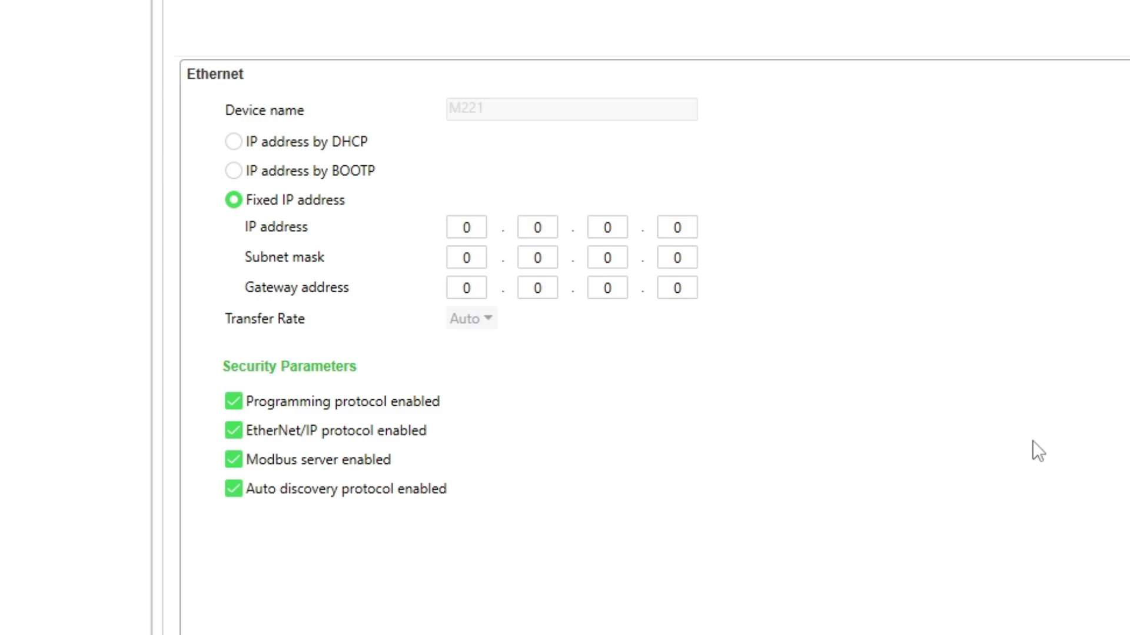
Set the controller's fixed IP address to 192.168.0.50 with subnet mask 255.255.255.0.
{"action": "left_click", "coordinate": [470, 224]}
{"action": "key", "text": "BackSpace"}
{"action": "type", "text": "192"}
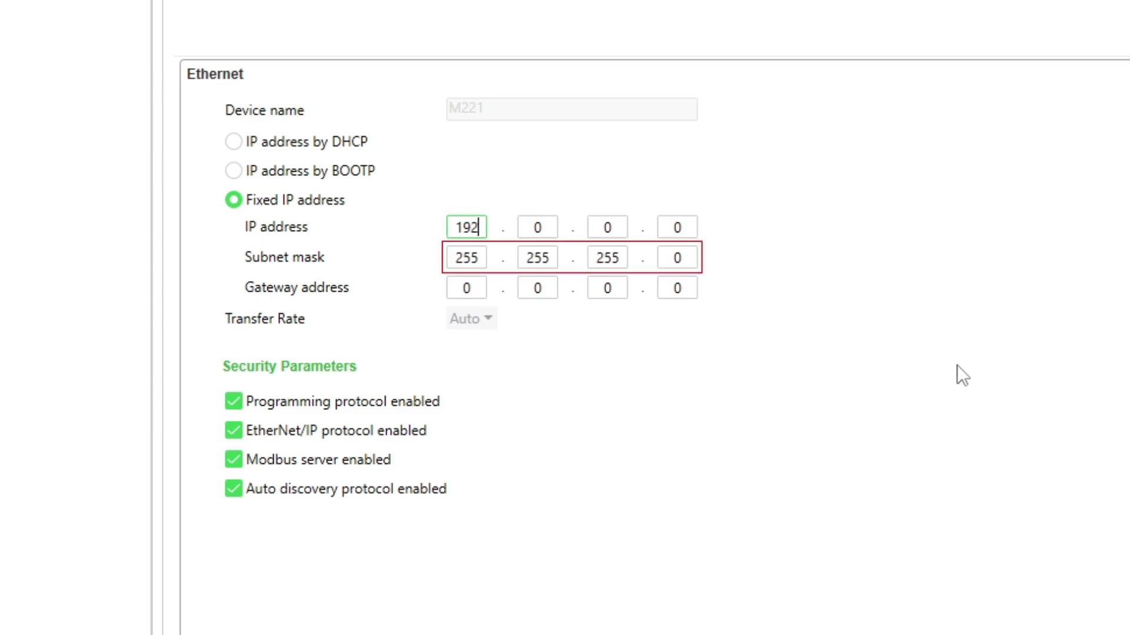
{"action": "key", "text": "Tab"}
{"action": "type", "text": "168"}
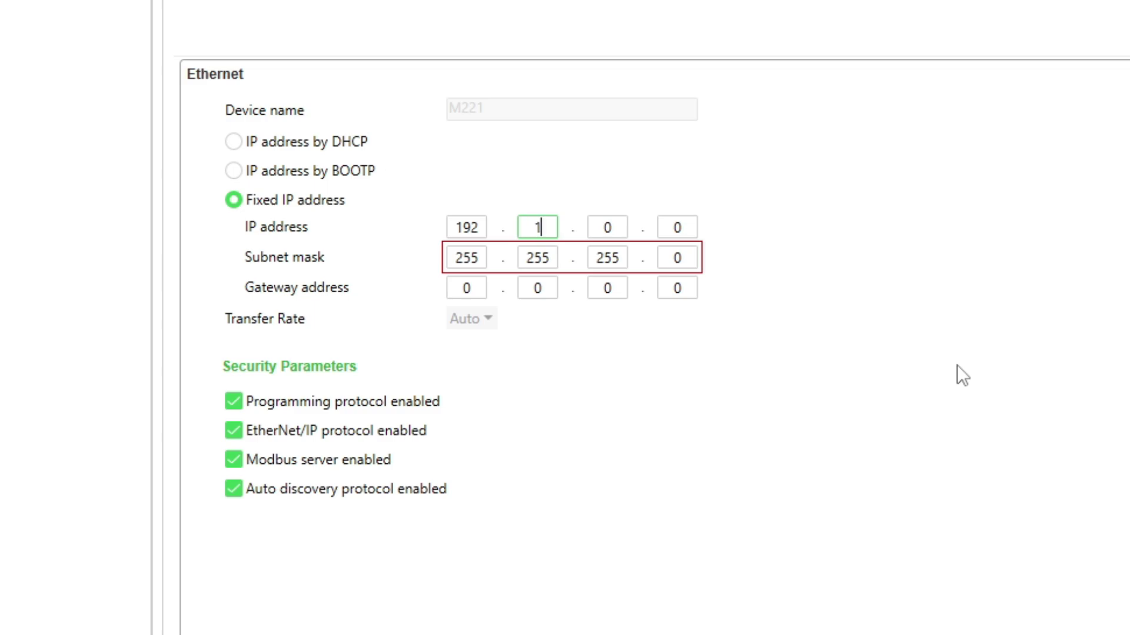
{"action": "key", "text": "Tab"}
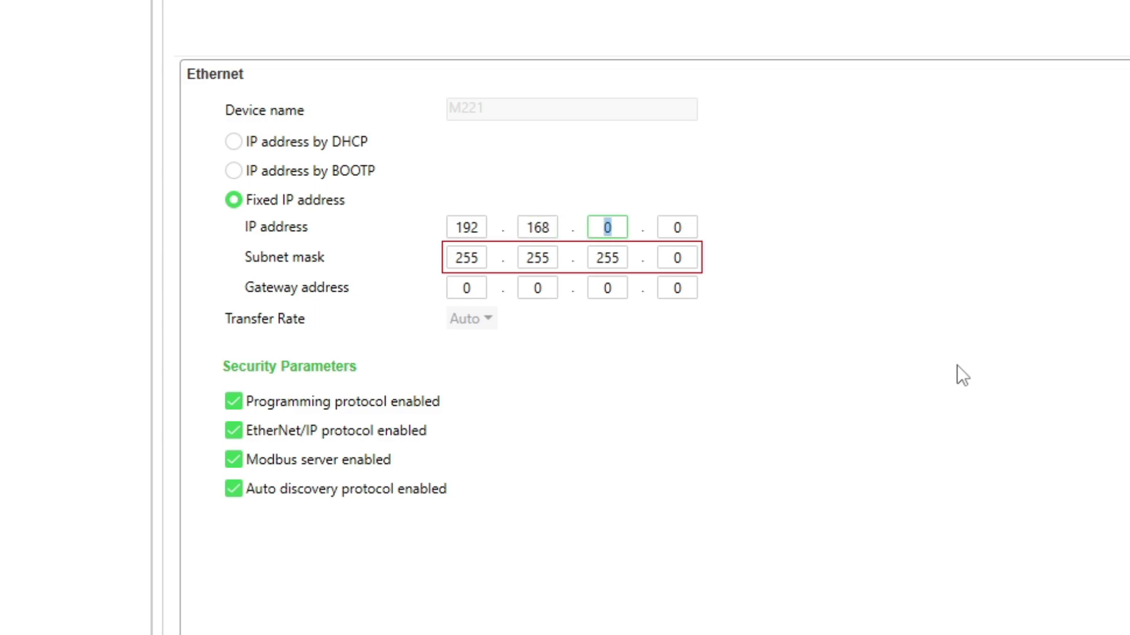
{"action": "key", "text": "Tab"}
{"action": "type", "text": "50"}
{"action": "left_click", "coordinate": [1025, 416]}
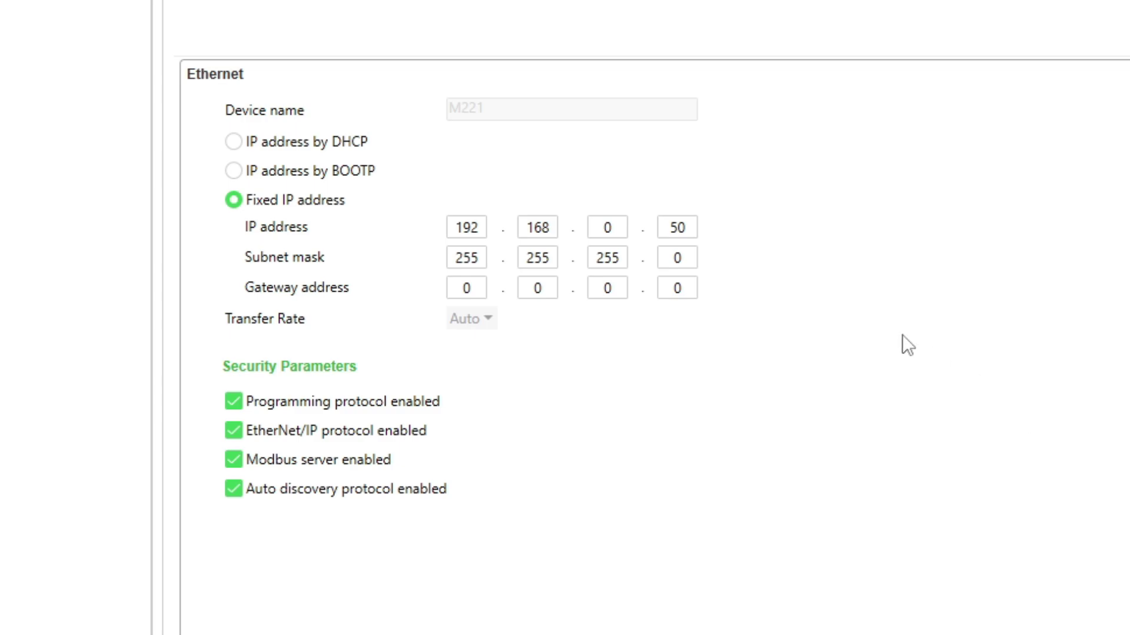
Enter 192.168.0.1 as the Ethernet gateway address.
{"action": "double_click", "coordinate": [471, 286]}
{"action": "type", "text": "192"}
{"action": "key", "text": "Tab"}
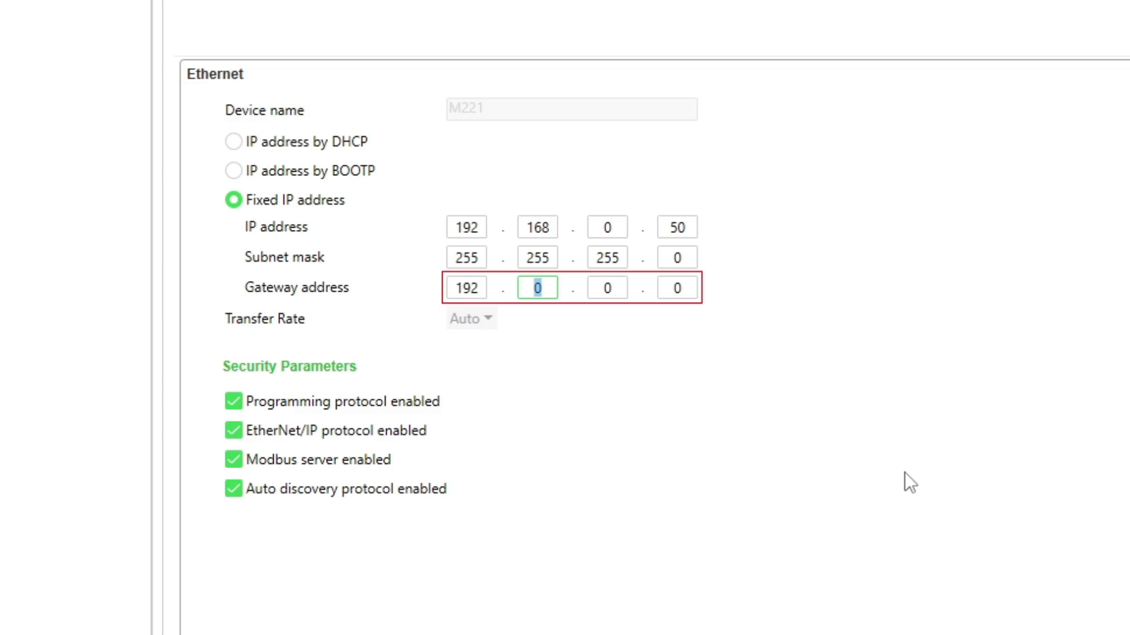
{"action": "type", "text": "168"}
{"action": "key", "text": "Tab"}
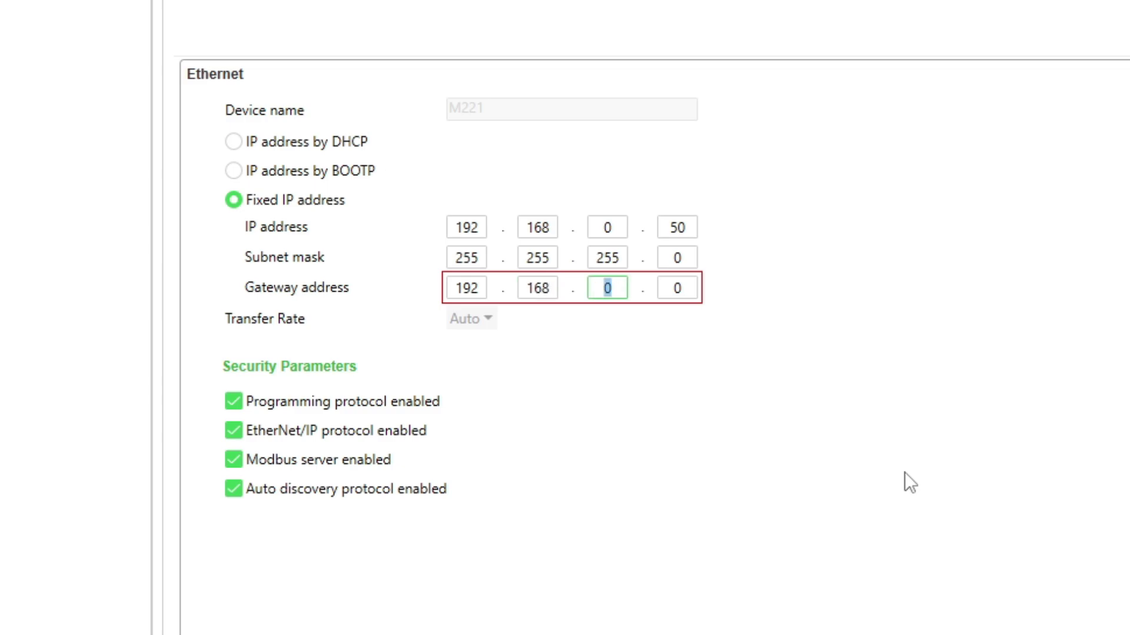
{"action": "key", "text": "Tab"}
{"action": "type", "text": "1"}
{"action": "left_click", "coordinate": [1118, 458]}
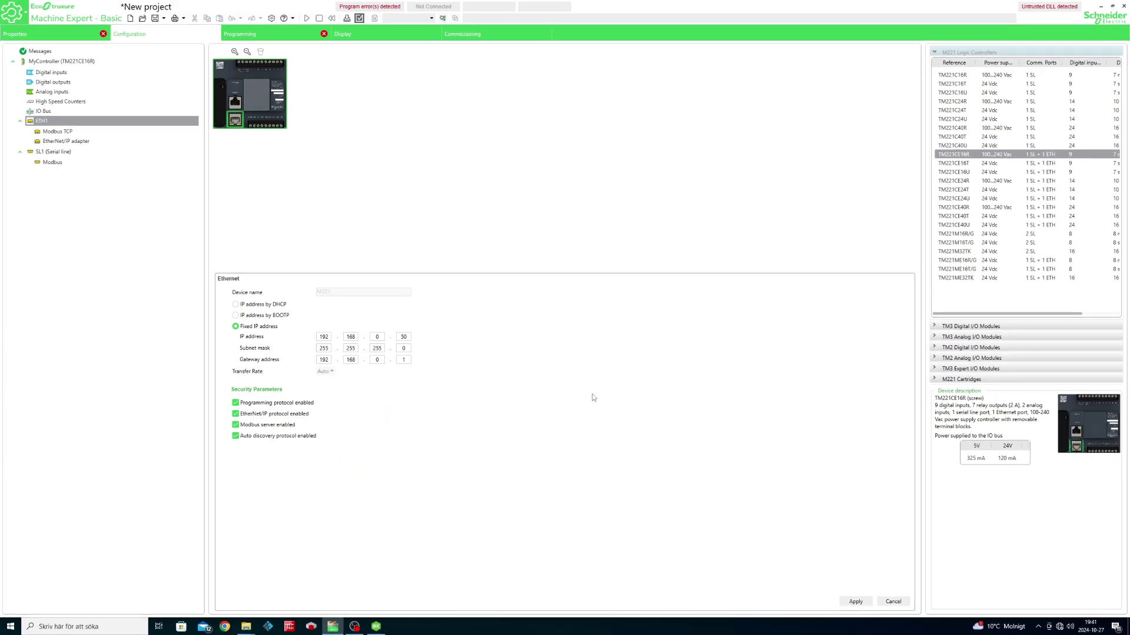
Go to the Programming workspace, applying the pending Ethernet changes when prompted.
{"action": "left_click", "coordinate": [274, 39]}
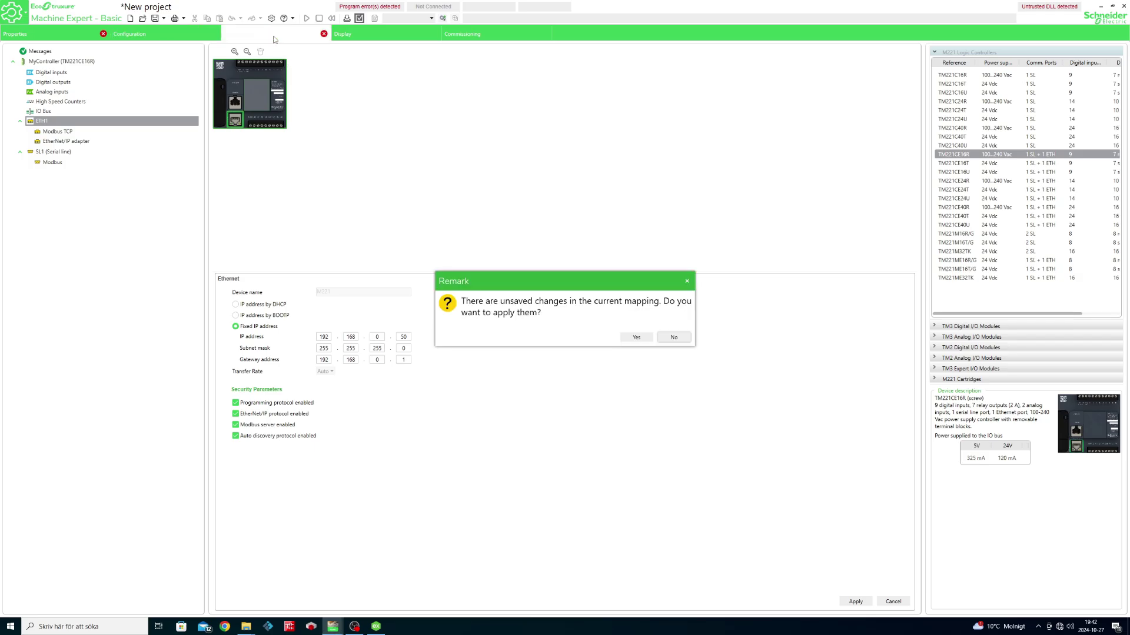
{"action": "left_click", "coordinate": [641, 340]}
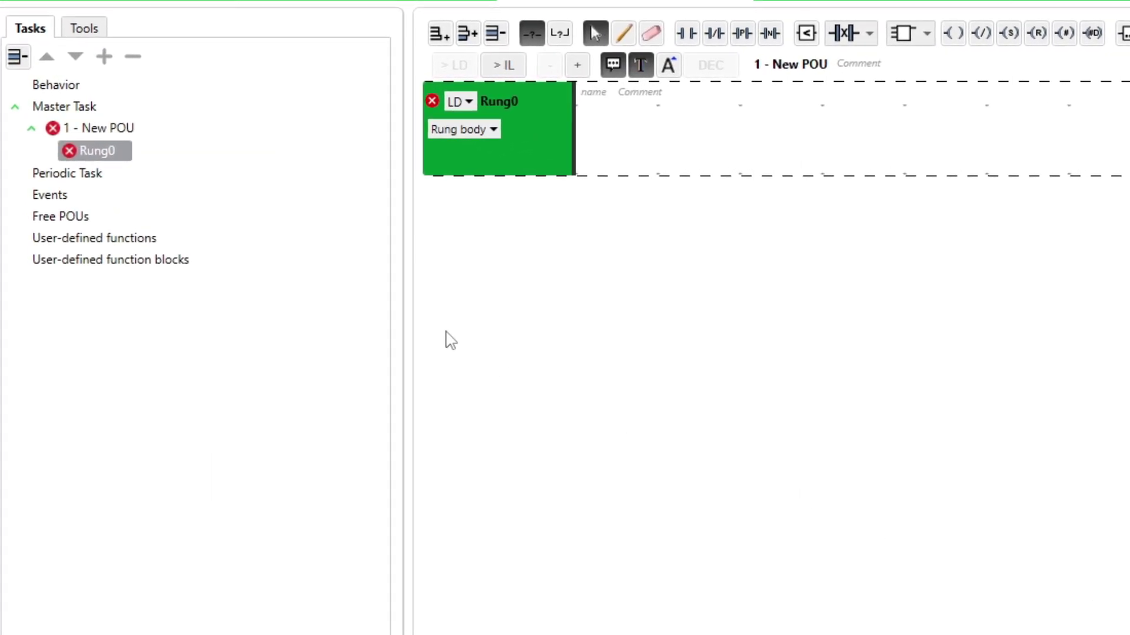
In the Memory bits table, give %M0 the symbol SENSOR_A.
{"action": "left_click", "coordinate": [86, 33]}
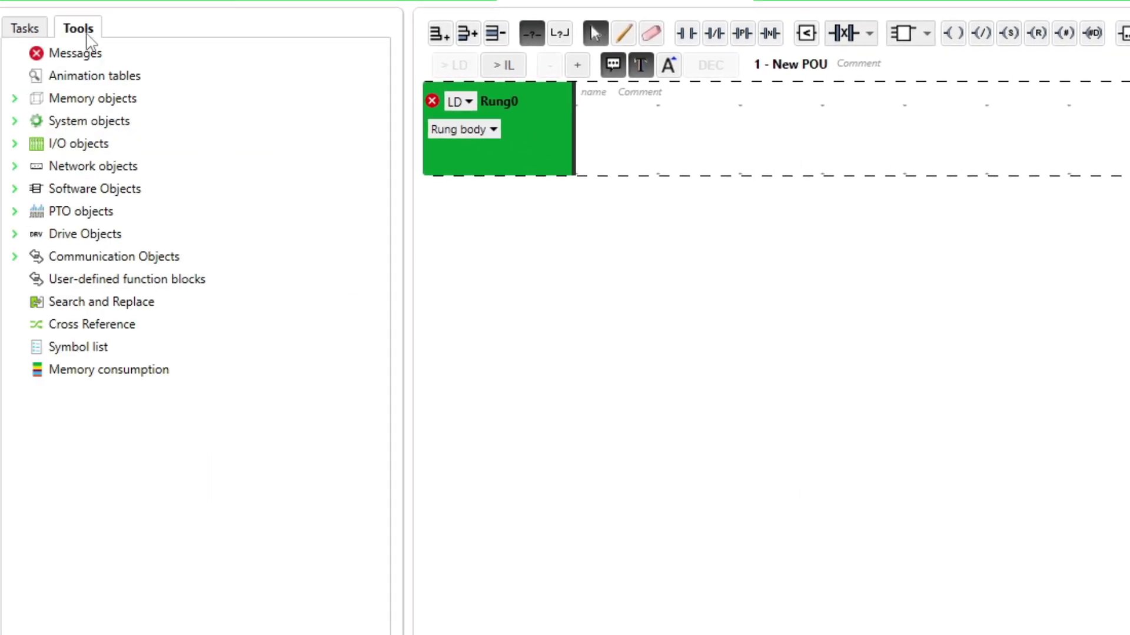
{"action": "left_click", "coordinate": [16, 100]}
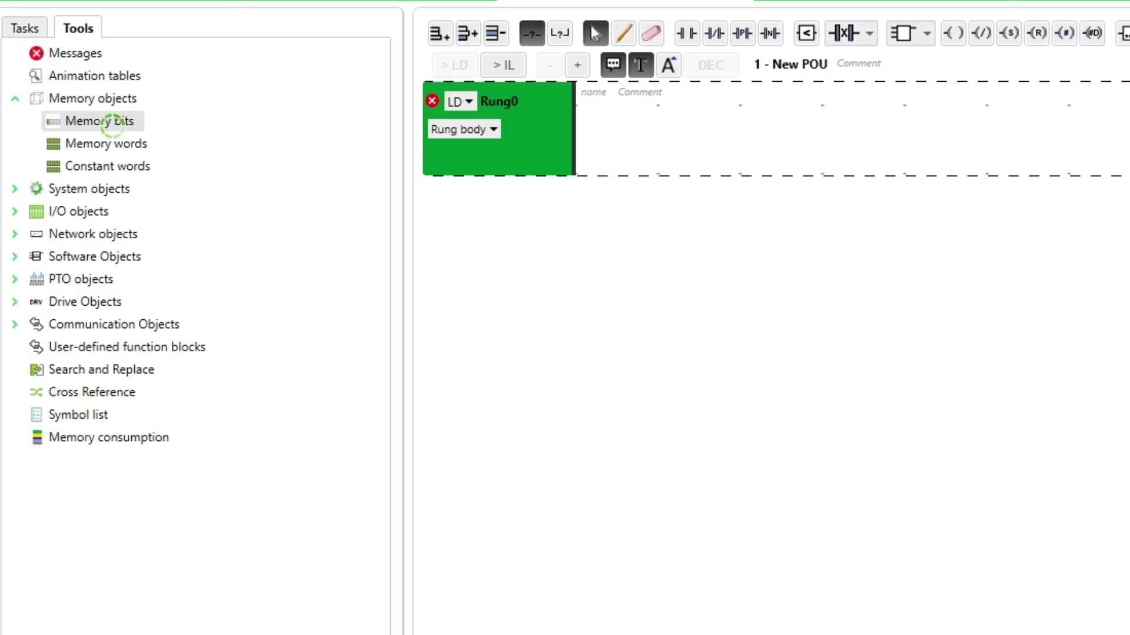
{"action": "left_click", "coordinate": [113, 125]}
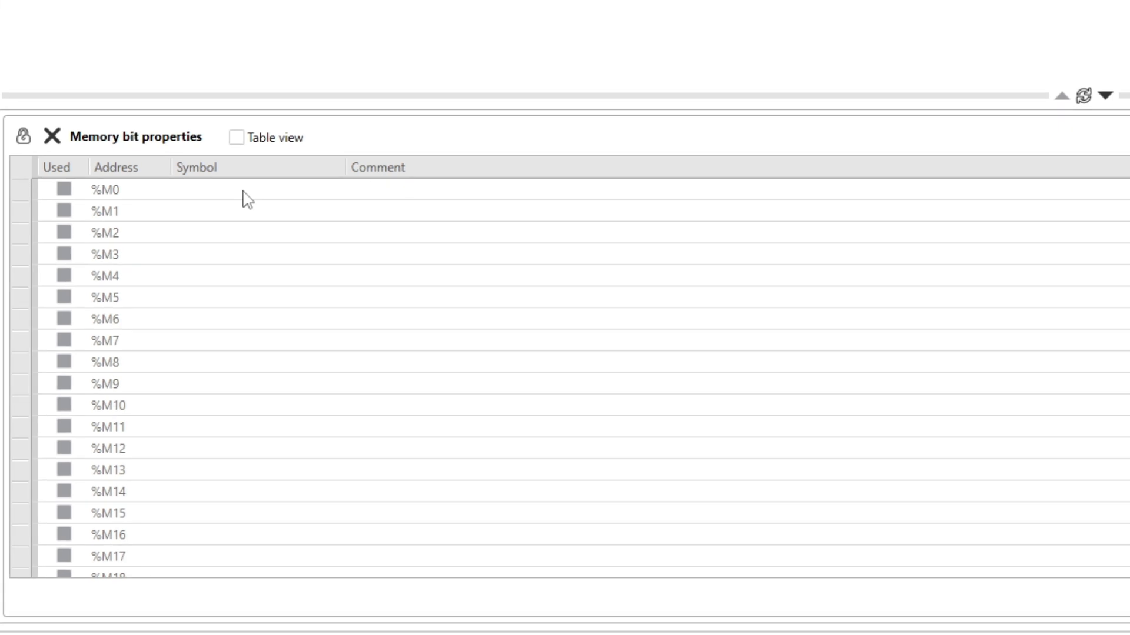
{"action": "left_click", "coordinate": [246, 197]}
{"action": "left_click", "coordinate": [199, 192]}
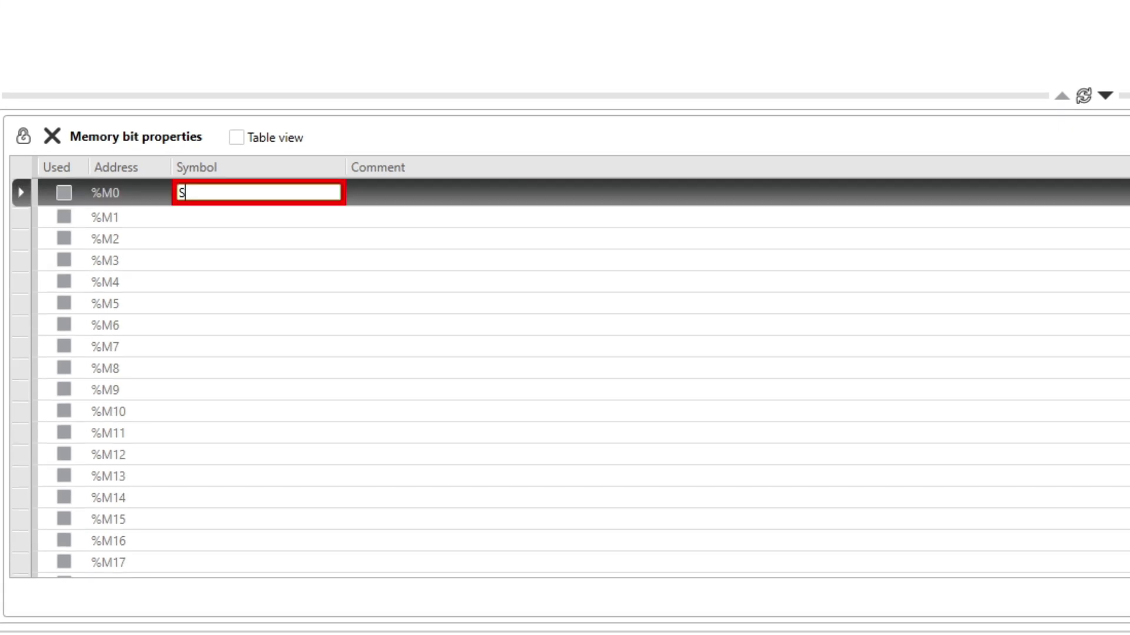
{"action": "type", "text": "Sensor A"}
{"action": "key", "text": "Return"}
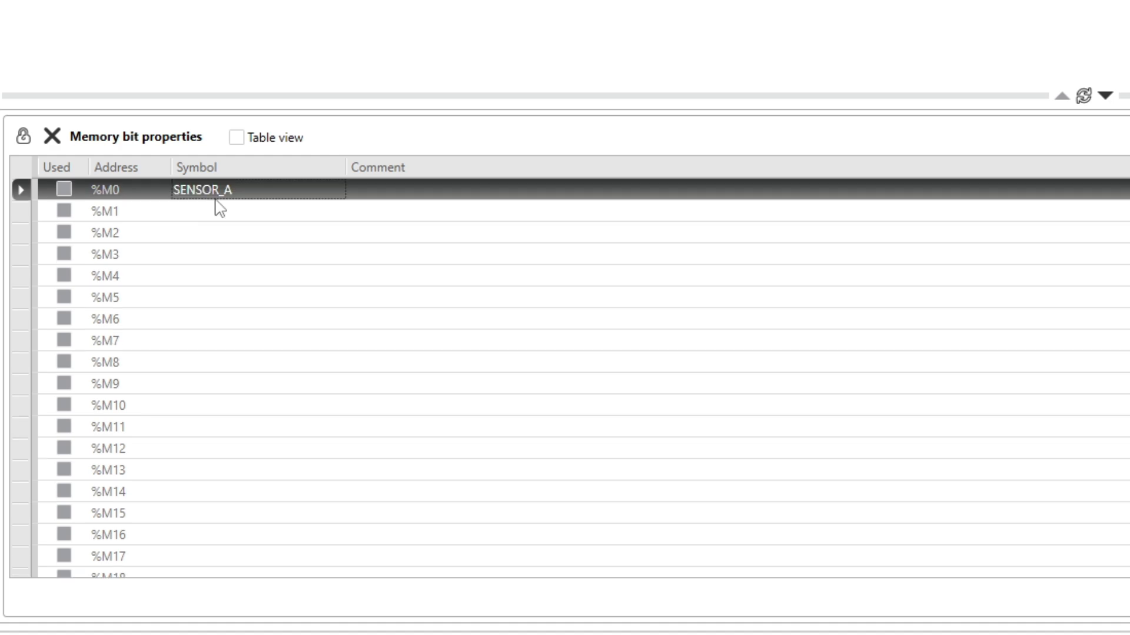
Give %M1 the symbol SENSOR_B and %M2 the symbol CONVEYOR.
{"action": "left_click", "coordinate": [245, 211]}
{"action": "left_click", "coordinate": [245, 210]}
{"action": "type", "text": "Sensor B"}
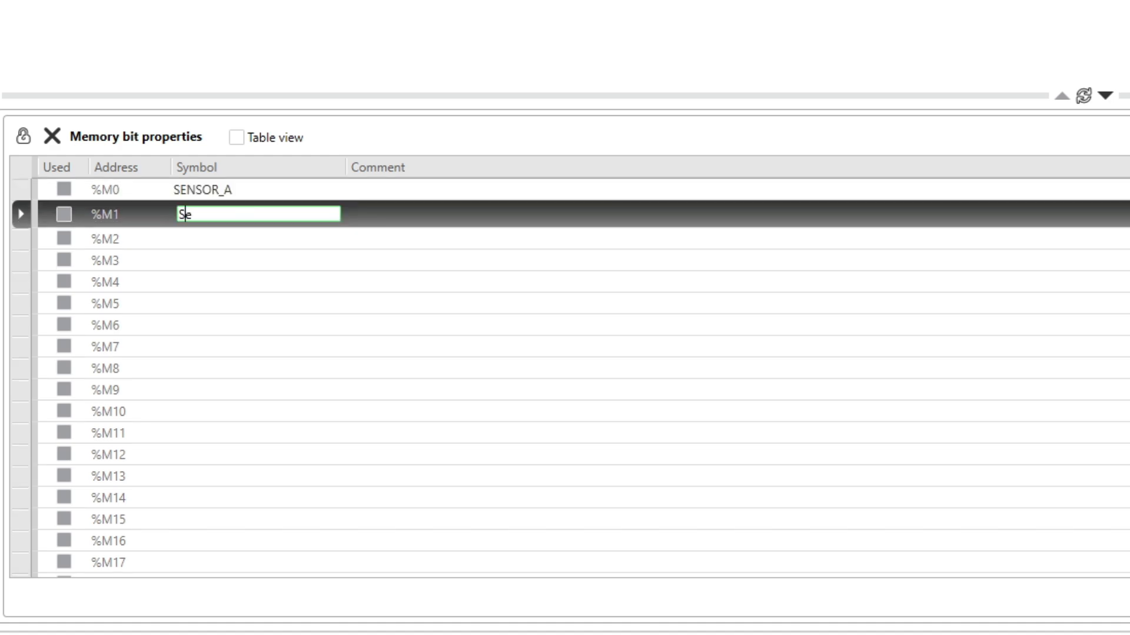
{"action": "key", "text": "Return"}
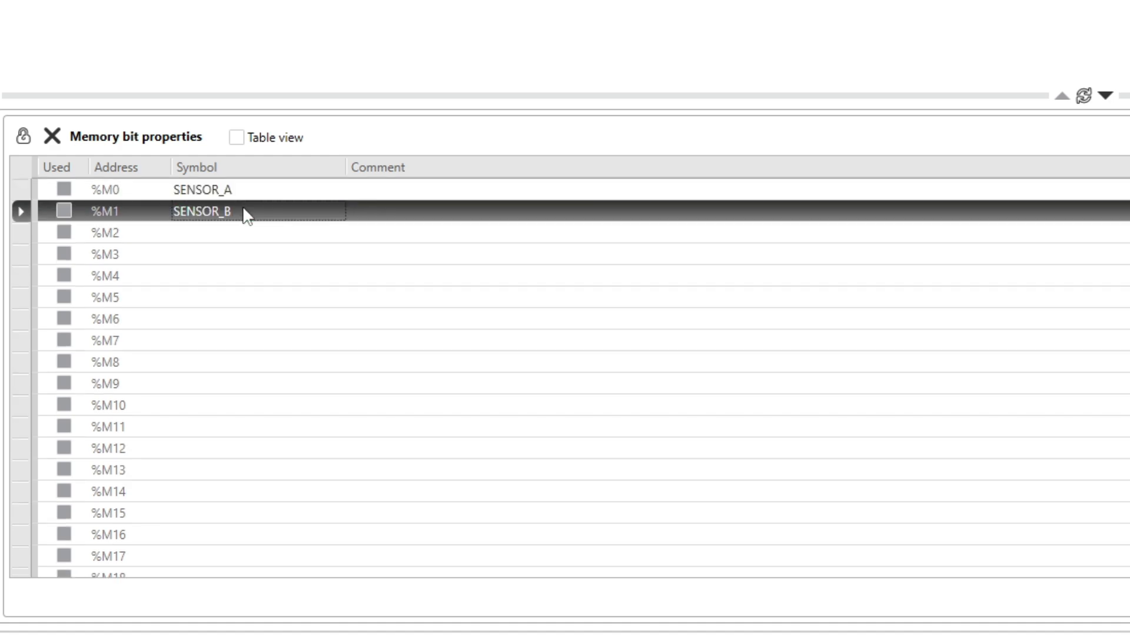
{"action": "left_click", "coordinate": [245, 233]}
{"action": "left_click", "coordinate": [244, 235]}
{"action": "type", "text": "Conveyor"}
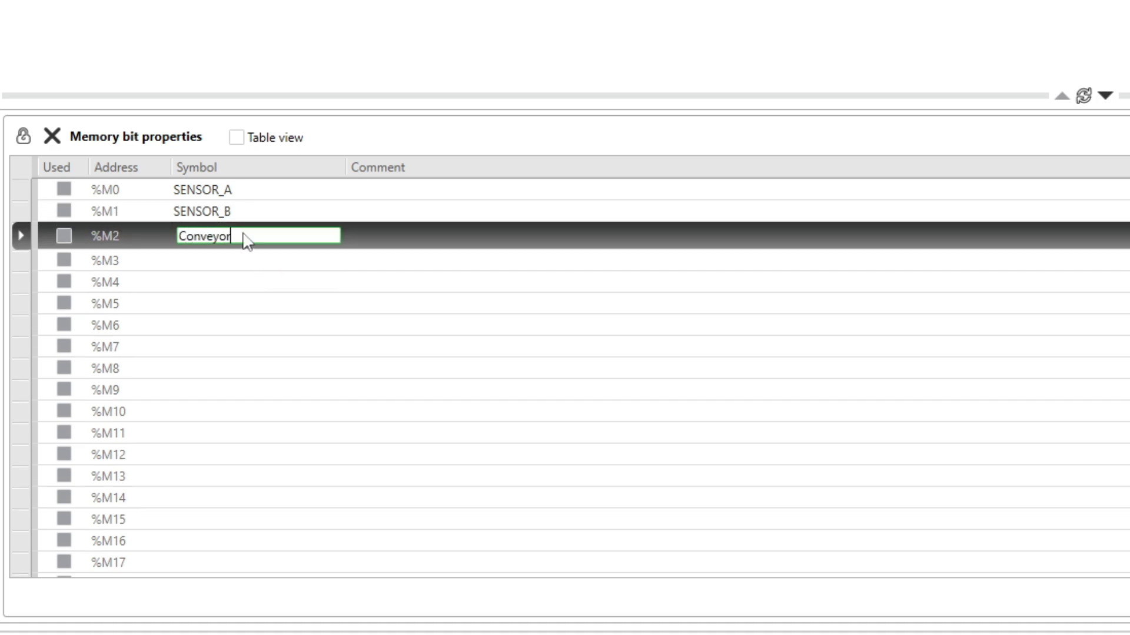
{"action": "key", "text": "Return"}
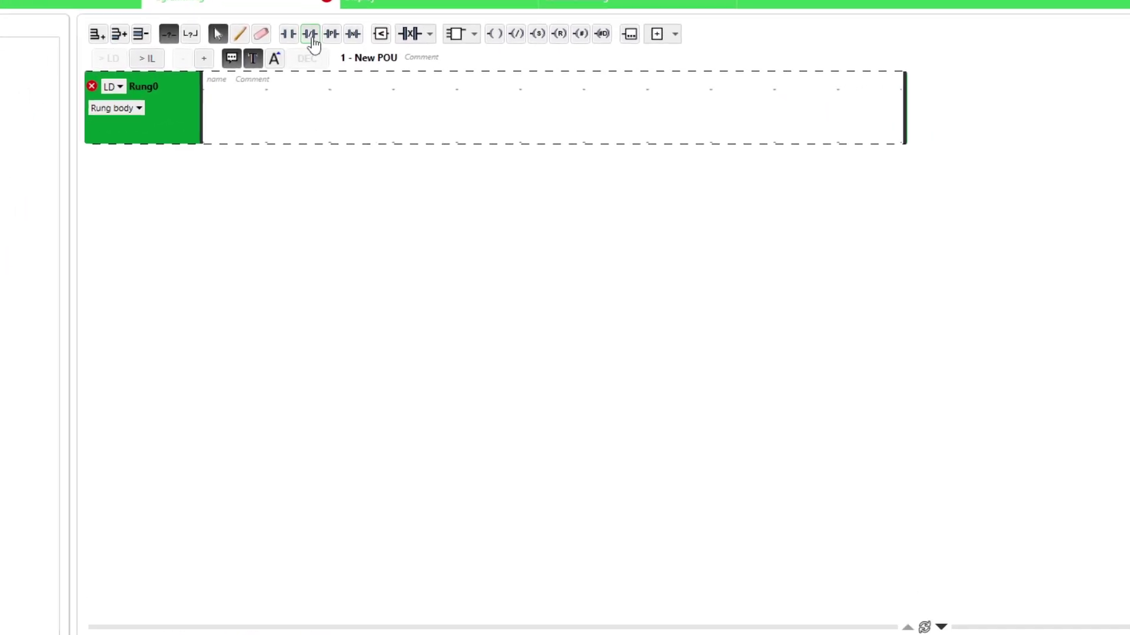
Place a normally-closed contact addressed %M0 (SENSOR_A) at the start of Rung0.
{"action": "left_click", "coordinate": [311, 35]}
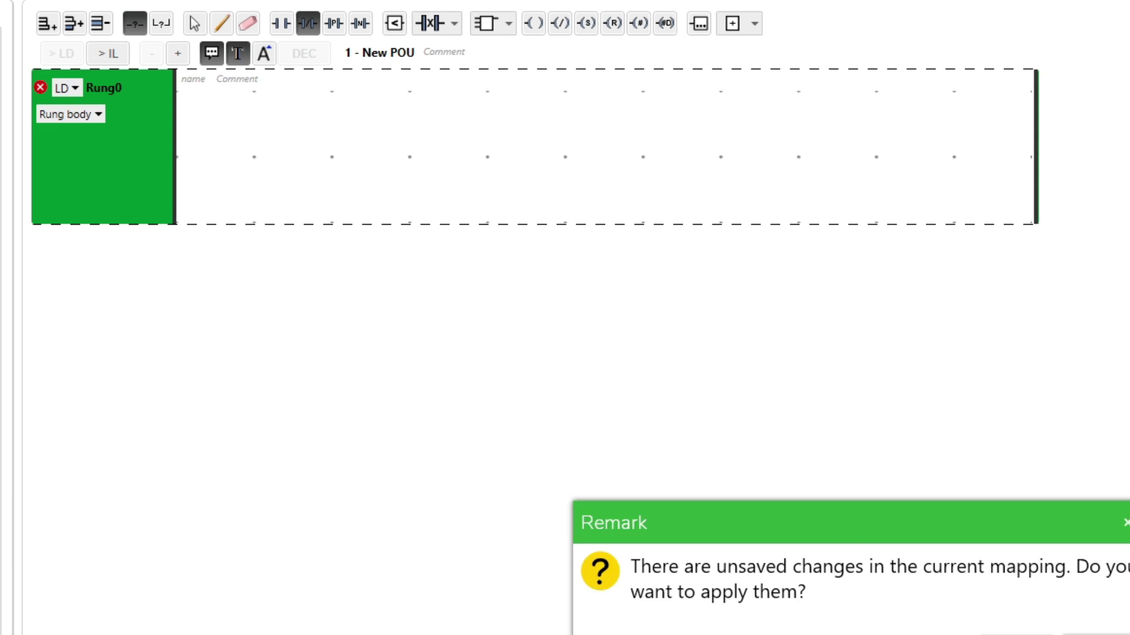
{"action": "left_click", "coordinate": [203, 144]}
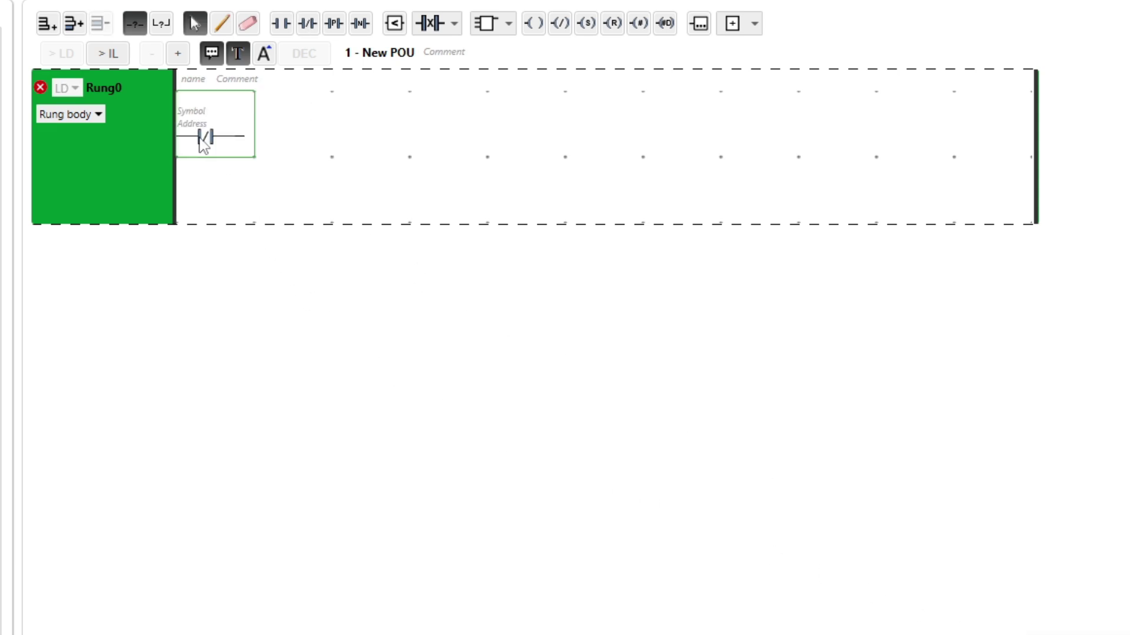
{"action": "left_click", "coordinate": [194, 123]}
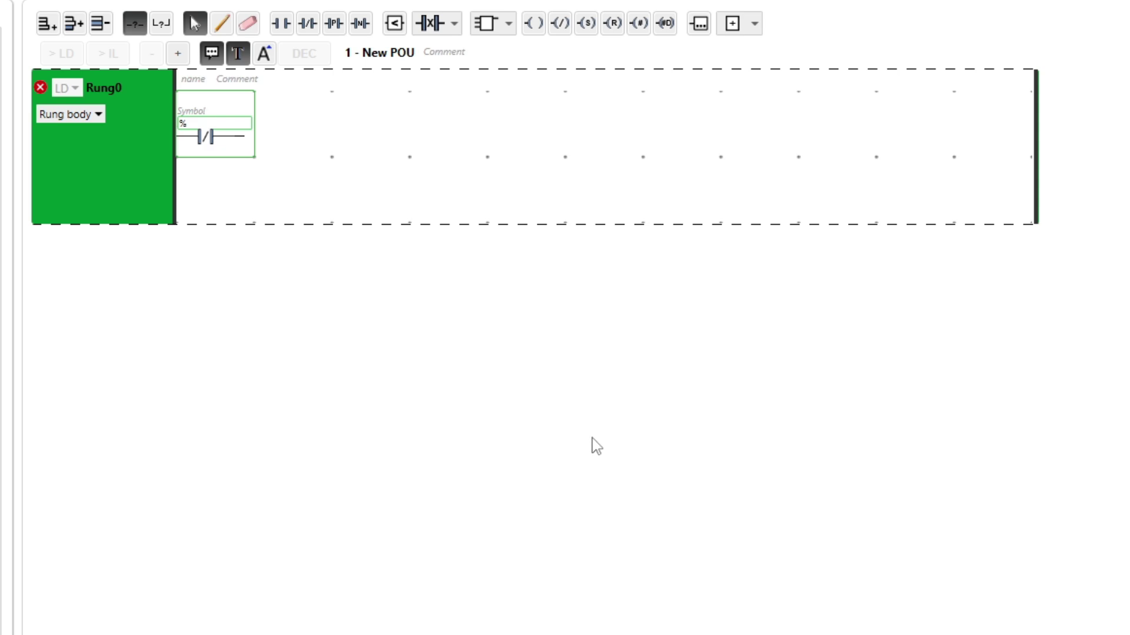
{"action": "type", "text": "M"}
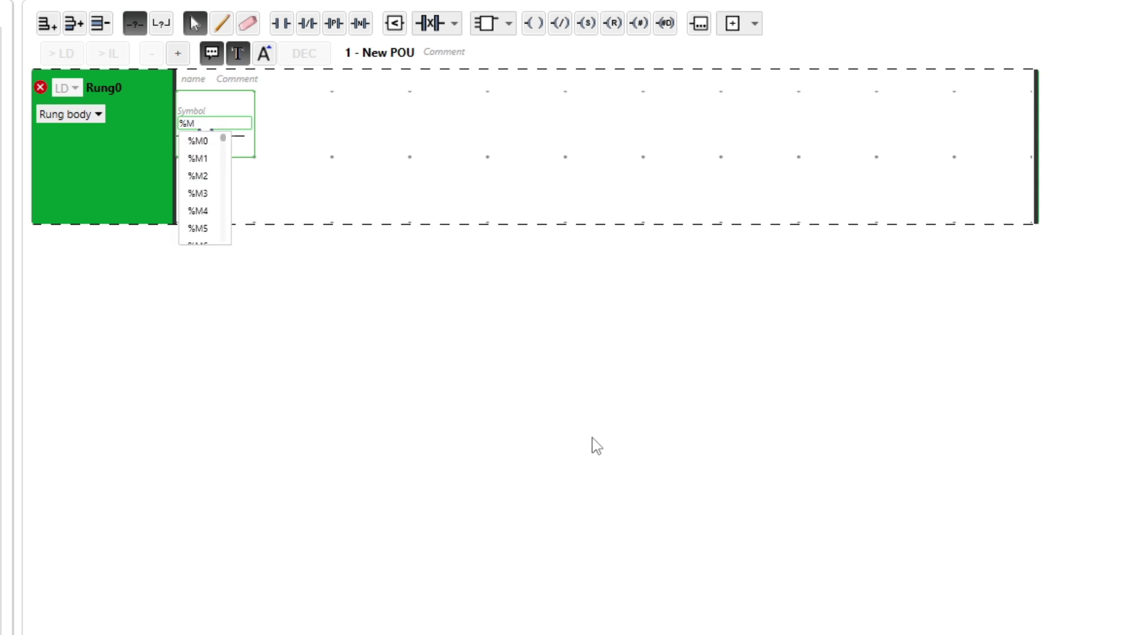
{"action": "type", "text": "0"}
{"action": "key", "text": "Return"}
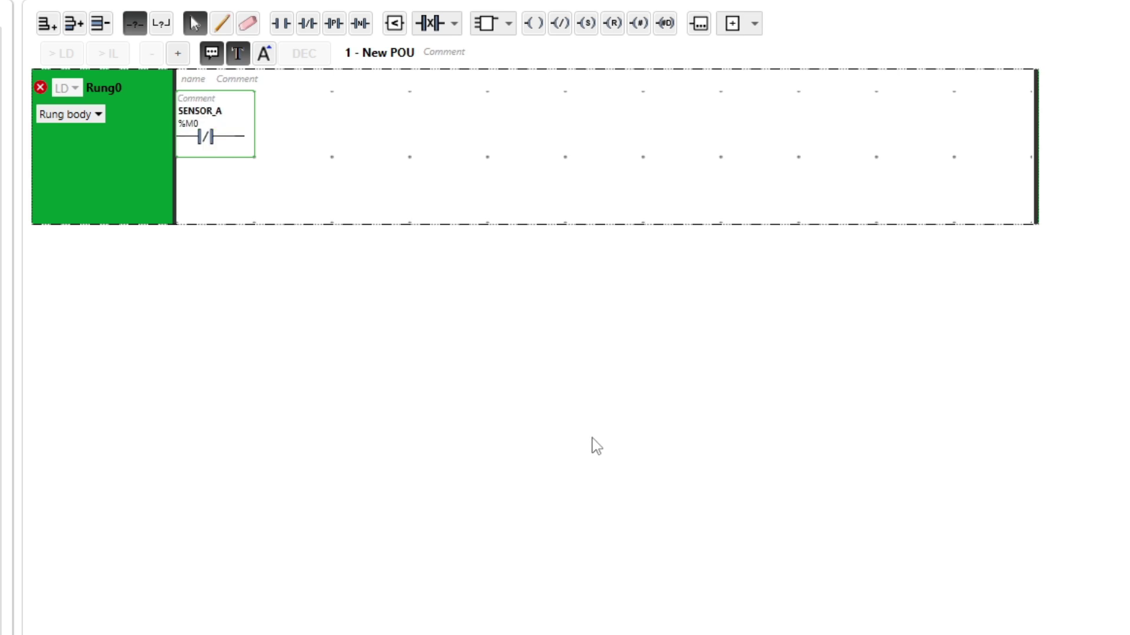
Add a normally-open %M1 (SENSOR_B) contact in series after SENSOR_A.
{"action": "left_click", "coordinate": [283, 149]}
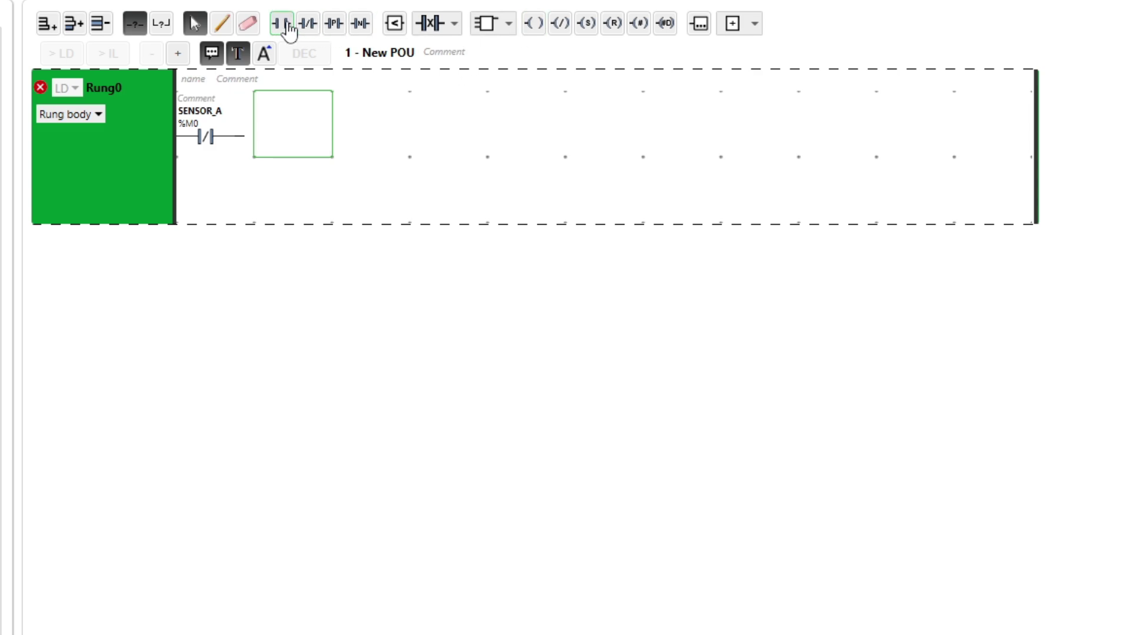
{"action": "left_click", "coordinate": [287, 26]}
{"action": "left_click", "coordinate": [284, 138]}
{"action": "type", "text": "%M"}
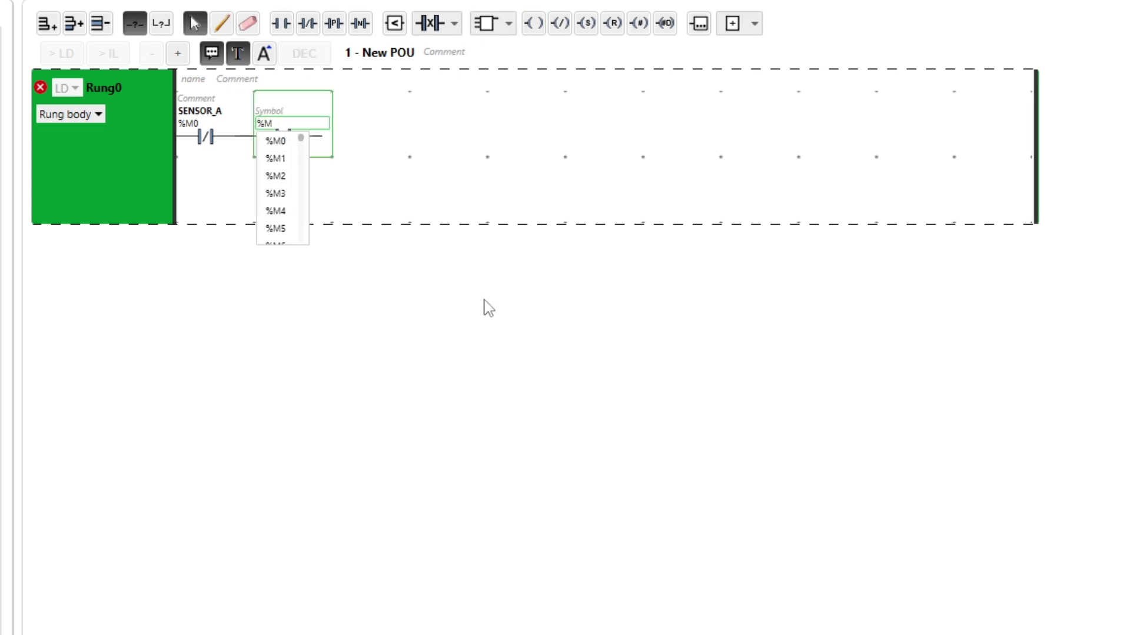
{"action": "type", "text": "1"}
{"action": "key", "text": "Return"}
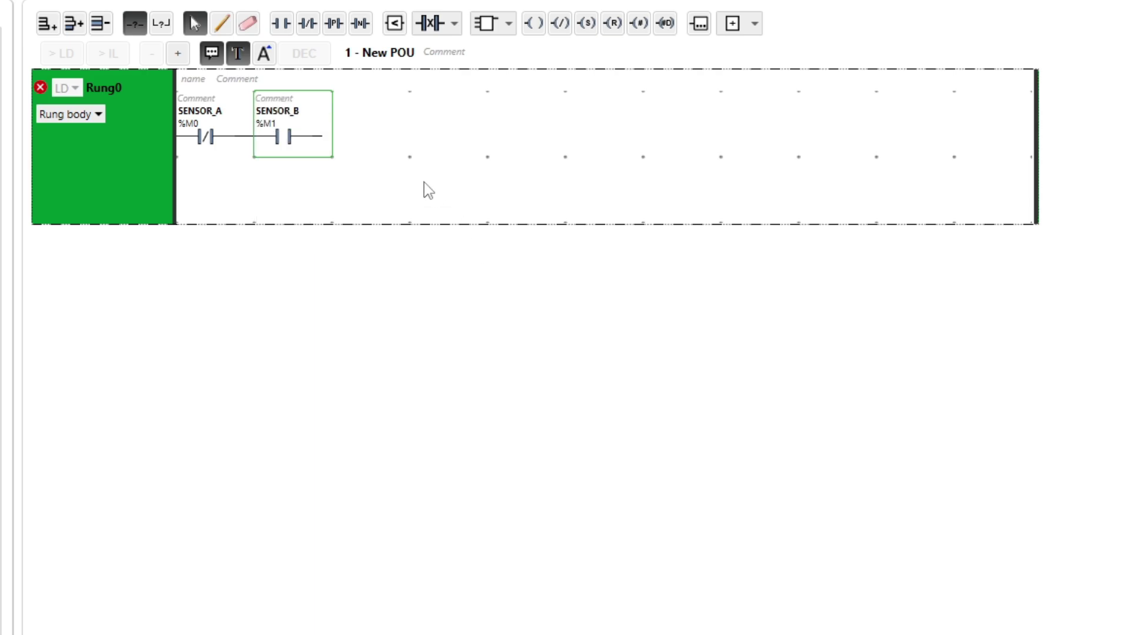
End the rung with an output coil addressed %M2 (CONVEYOR).
{"action": "left_click", "coordinate": [344, 147]}
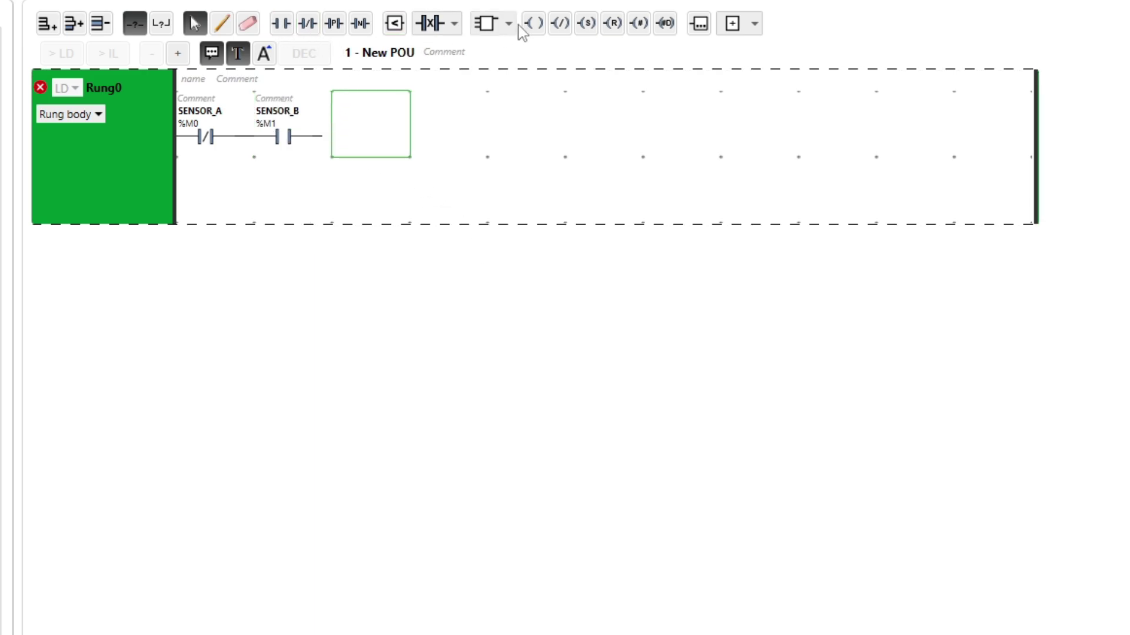
{"action": "left_click", "coordinate": [533, 23]}
{"action": "left_click", "coordinate": [977, 142]}
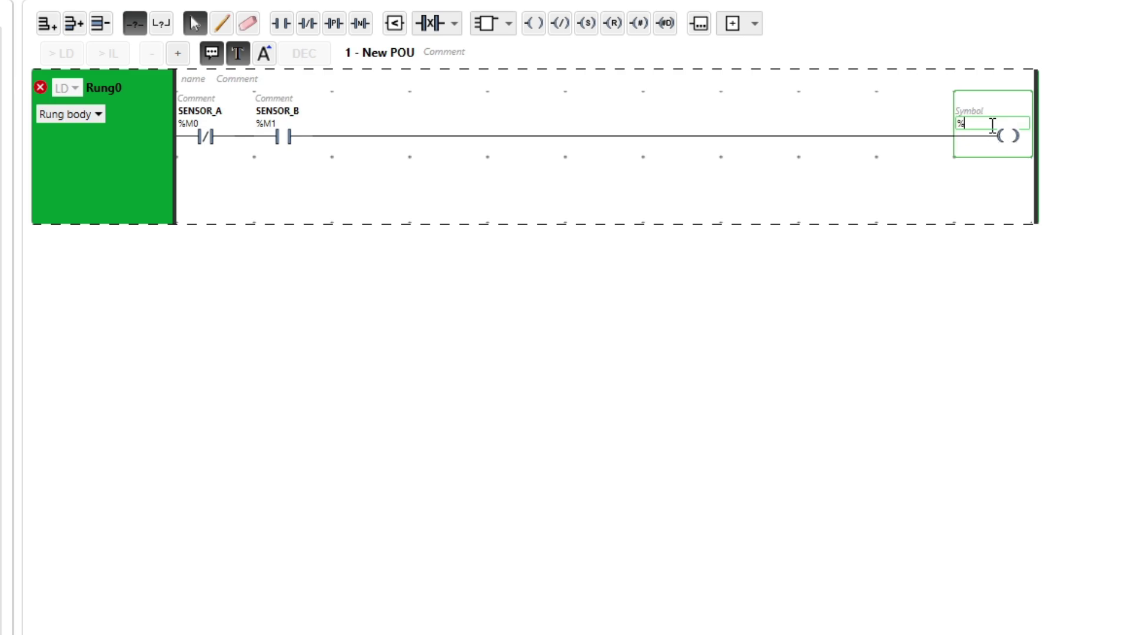
{"action": "left_click", "coordinate": [992, 124]}
{"action": "type", "text": "%M"}
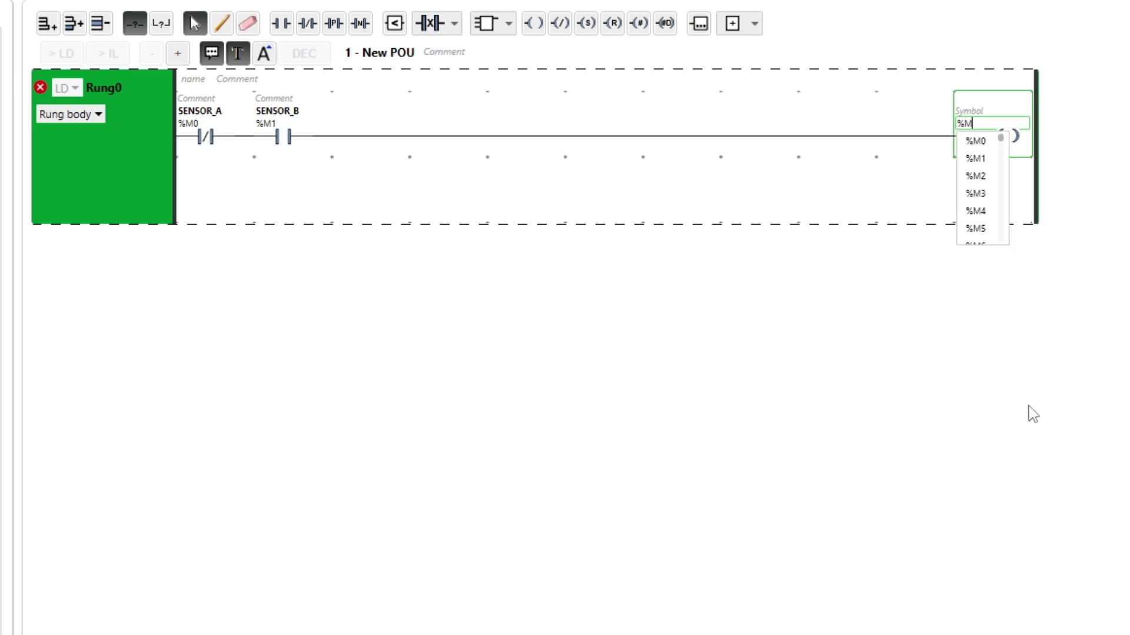
{"action": "type", "text": "2"}
{"action": "key", "text": "Return"}
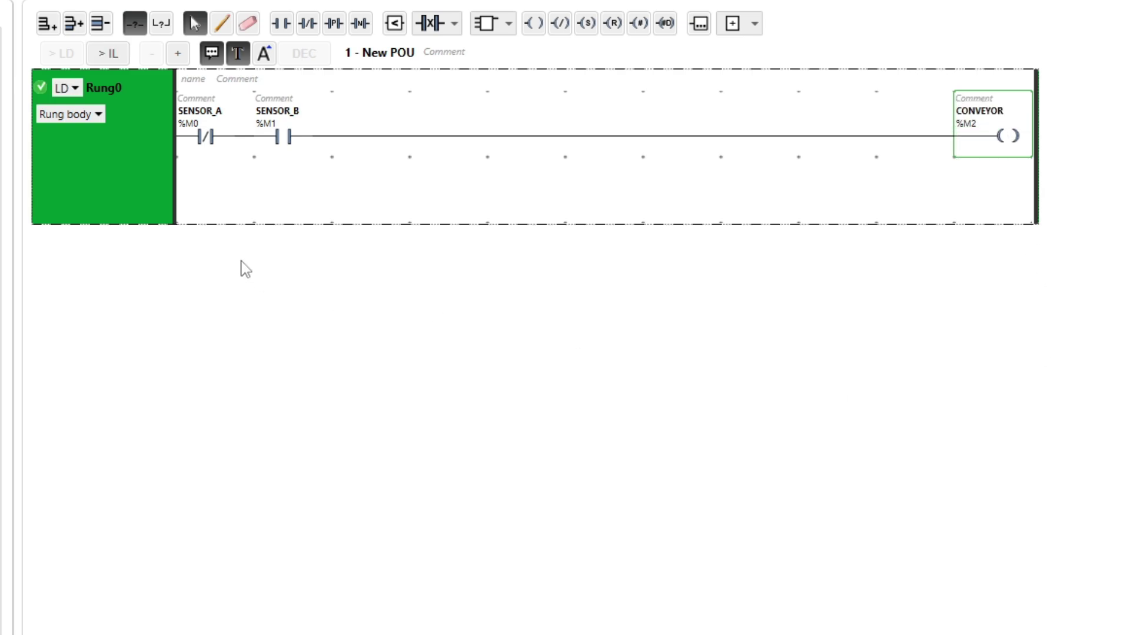
Add a %M2 CONVEYOR contact on a branch below SENSOR_A and wire it to the main rung.
{"action": "left_click", "coordinate": [287, 23]}
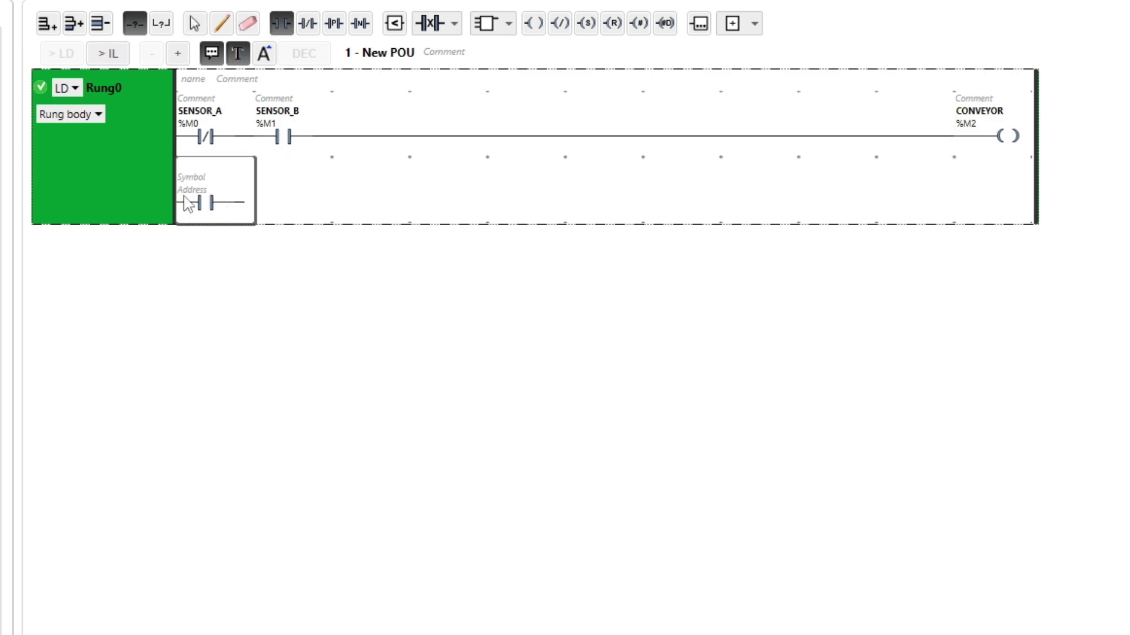
{"action": "left_click", "coordinate": [204, 202]}
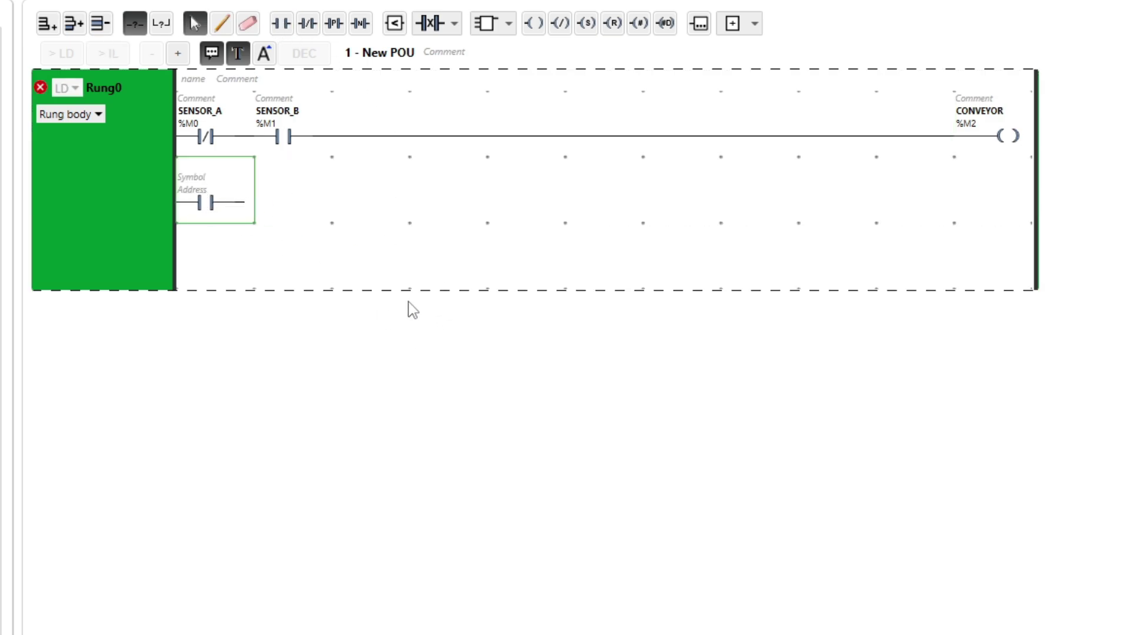
{"action": "left_click", "coordinate": [332, 259]}
{"action": "left_click", "coordinate": [203, 189]}
{"action": "left_click", "coordinate": [203, 189]}
{"action": "type", "text": "%M2"}
{"action": "key", "text": "Return"}
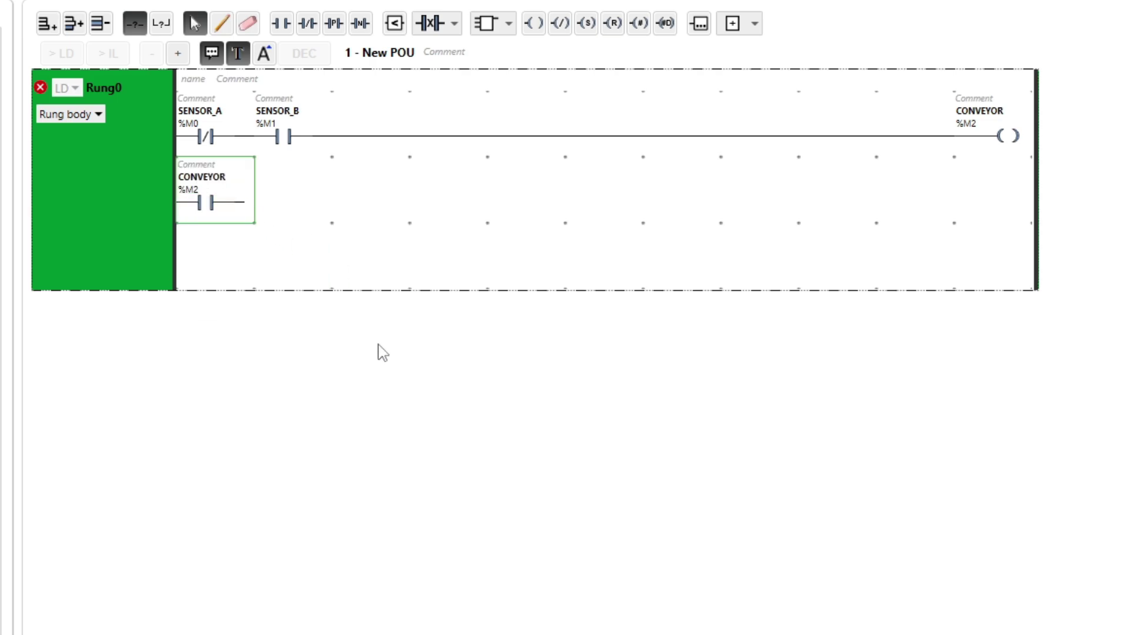
{"action": "left_click", "coordinate": [224, 26]}
{"action": "left_click_drag", "start_coordinate": [244, 202], "coordinate": [247, 136]}
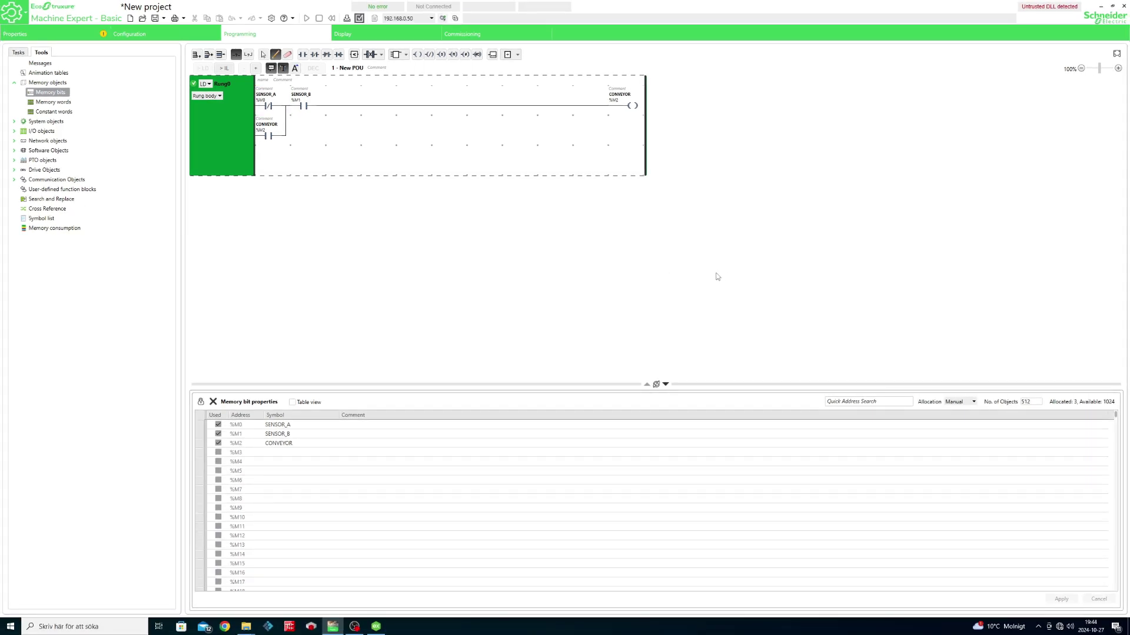
Log in to the controller at 192.168.0.50, download the application and start it running.
{"action": "left_click", "coordinate": [479, 36]}
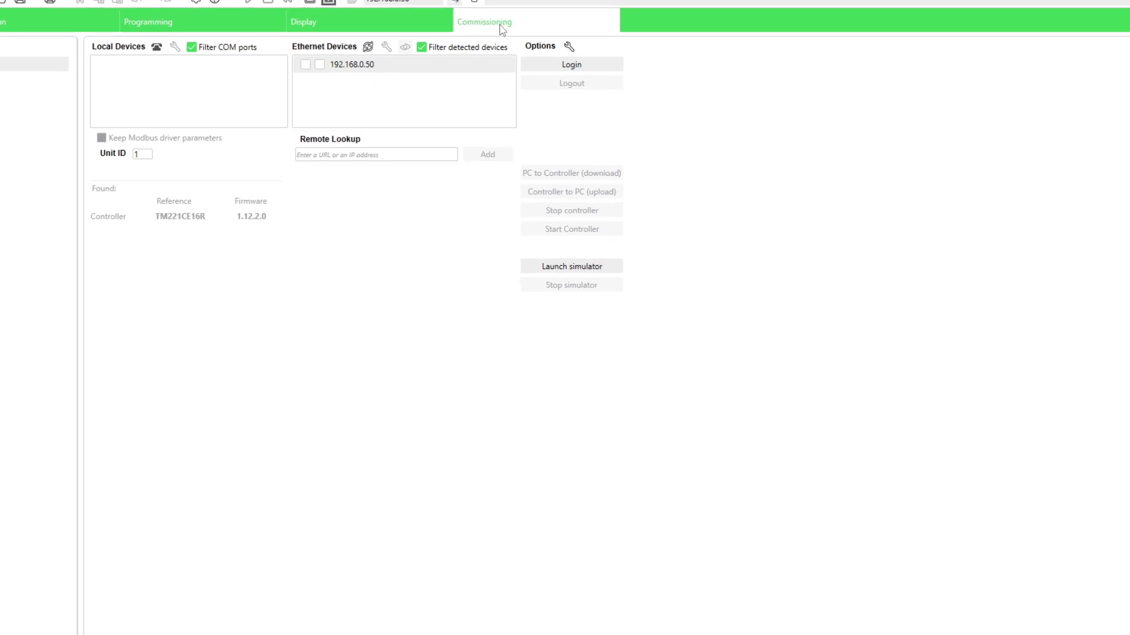
{"action": "left_click", "coordinate": [626, 71]}
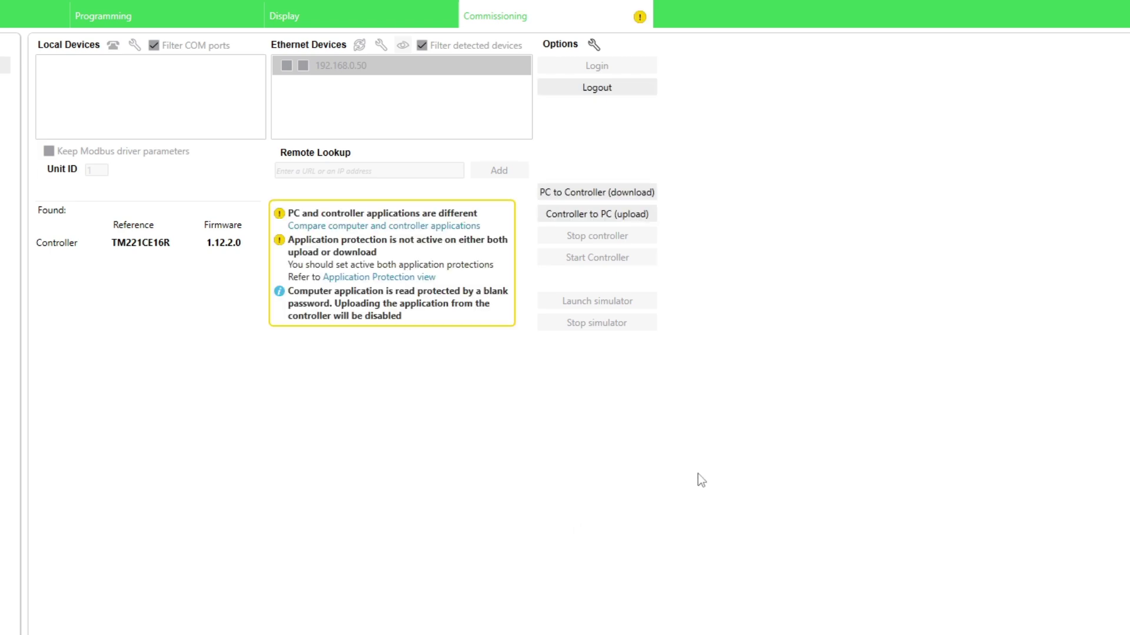
{"action": "left_click", "coordinate": [606, 196]}
{"action": "left_click", "coordinate": [810, 551]}
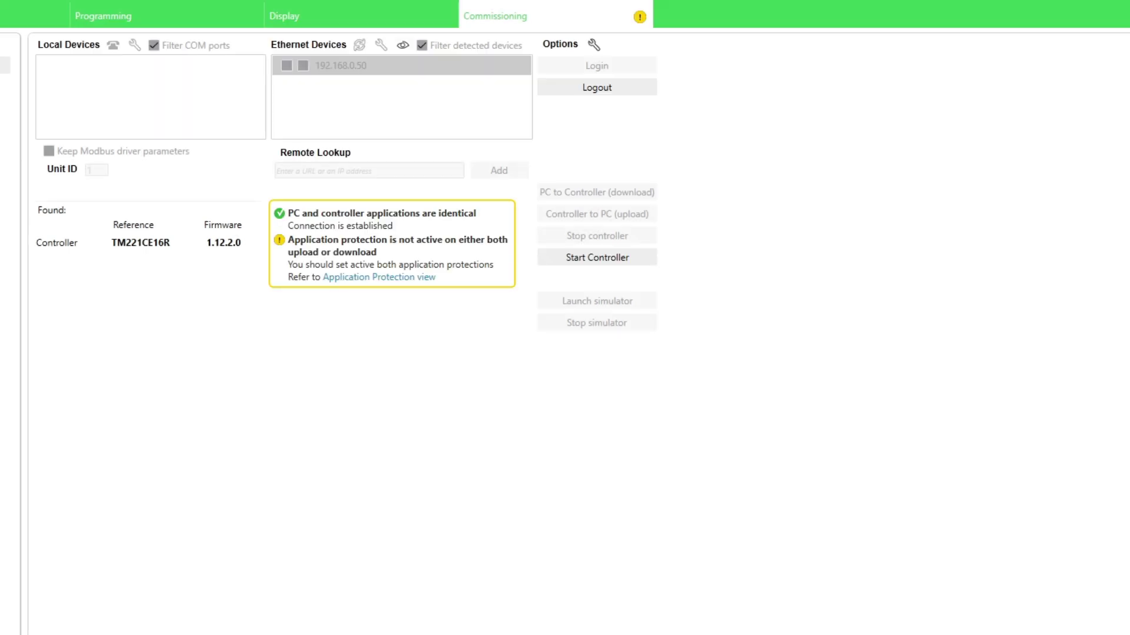
{"action": "left_click", "coordinate": [636, 259]}
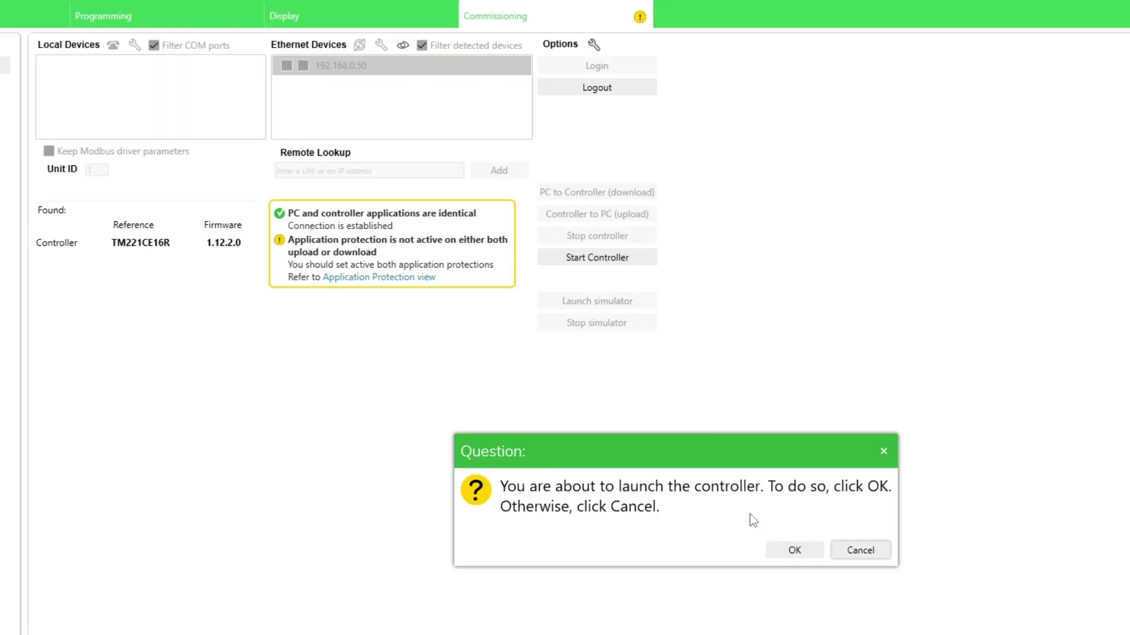
{"action": "left_click", "coordinate": [795, 551]}
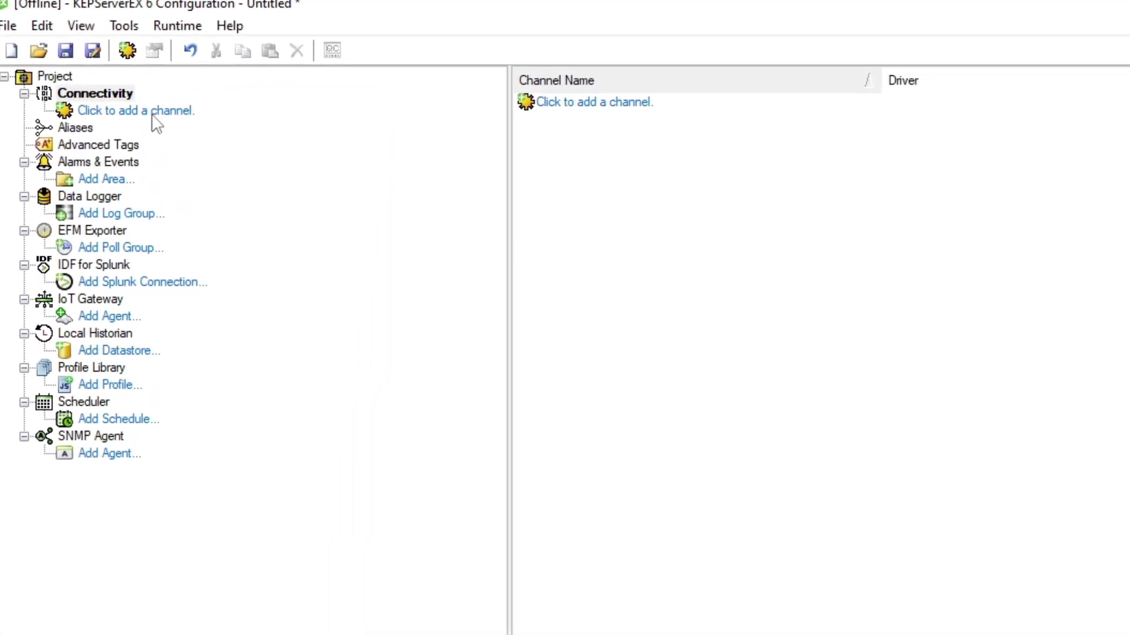
Start a new Modbus TCP/IP Ethernet channel, keeping the default name Channel1.
{"action": "left_click", "coordinate": [154, 112]}
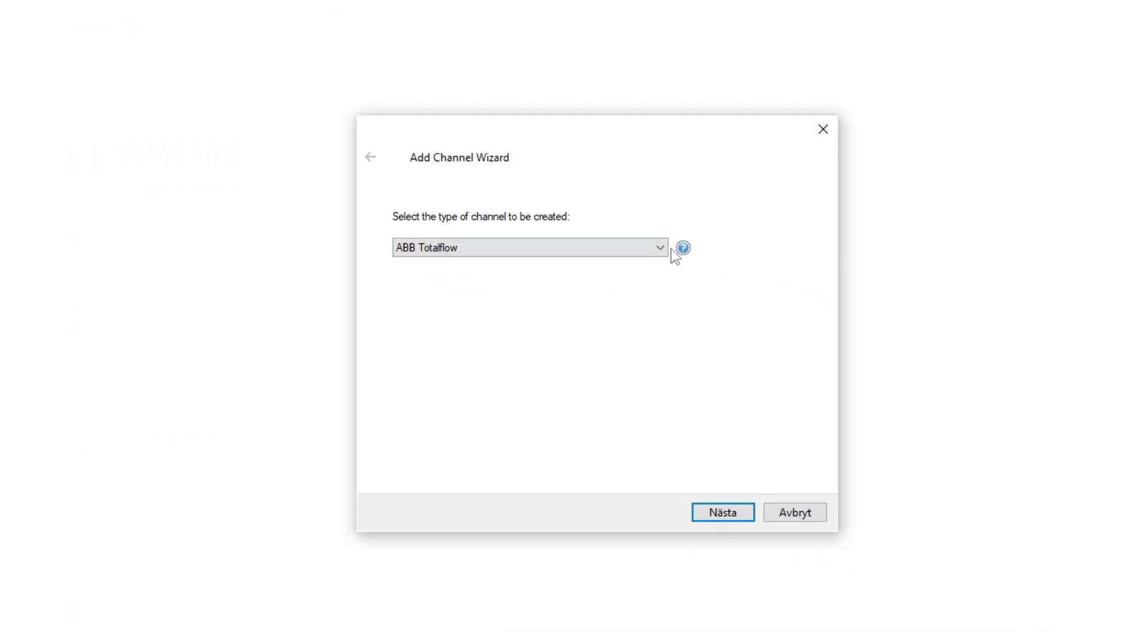
{"action": "left_click", "coordinate": [661, 248]}
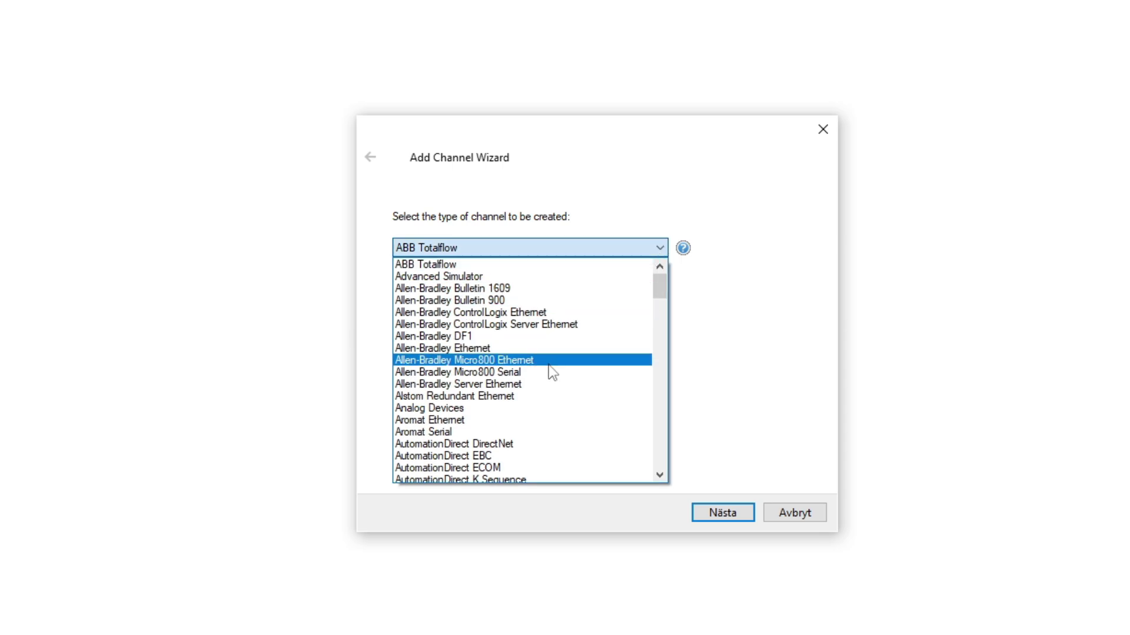
{"action": "type", "text": "si"}
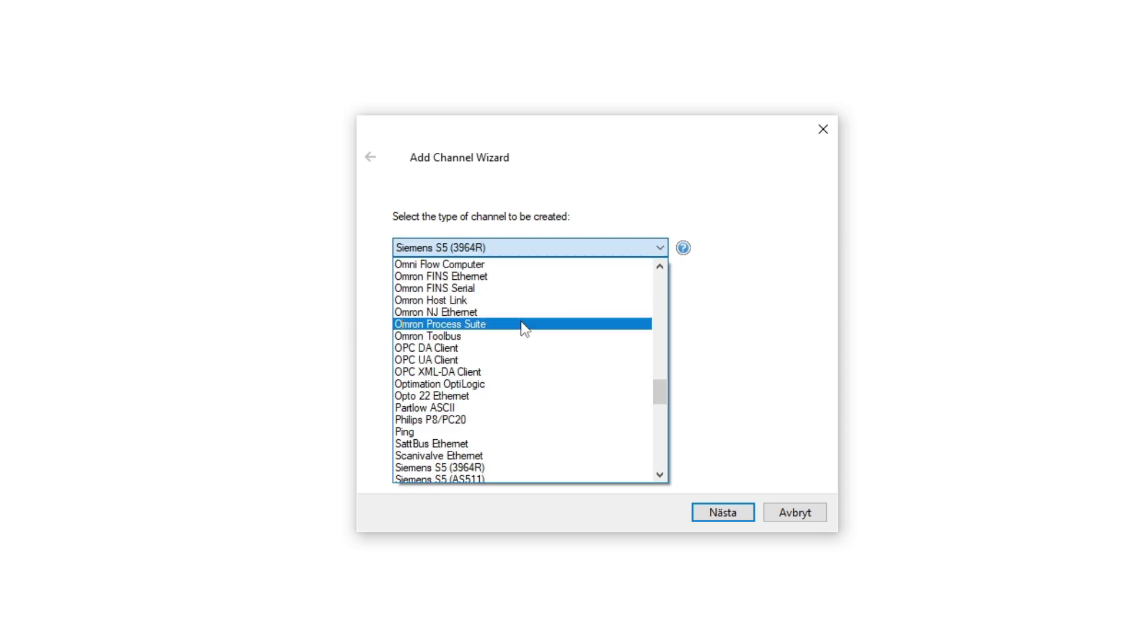
{"action": "scroll", "coordinate": [517, 378], "scroll_direction": "up", "scroll_amount": 5}
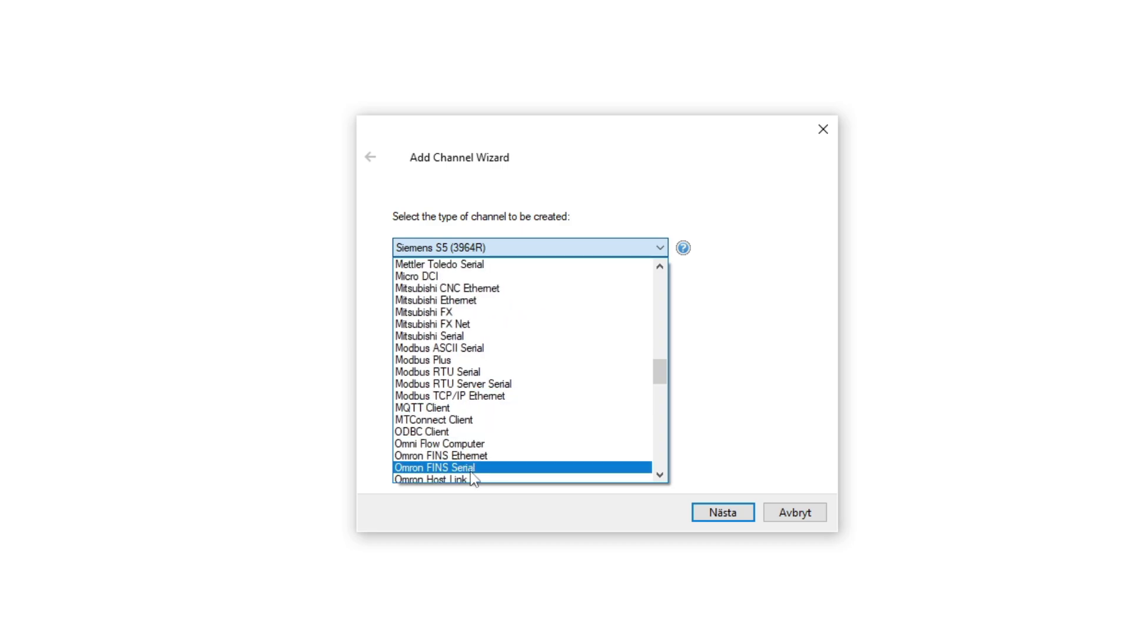
{"action": "left_click", "coordinate": [487, 397]}
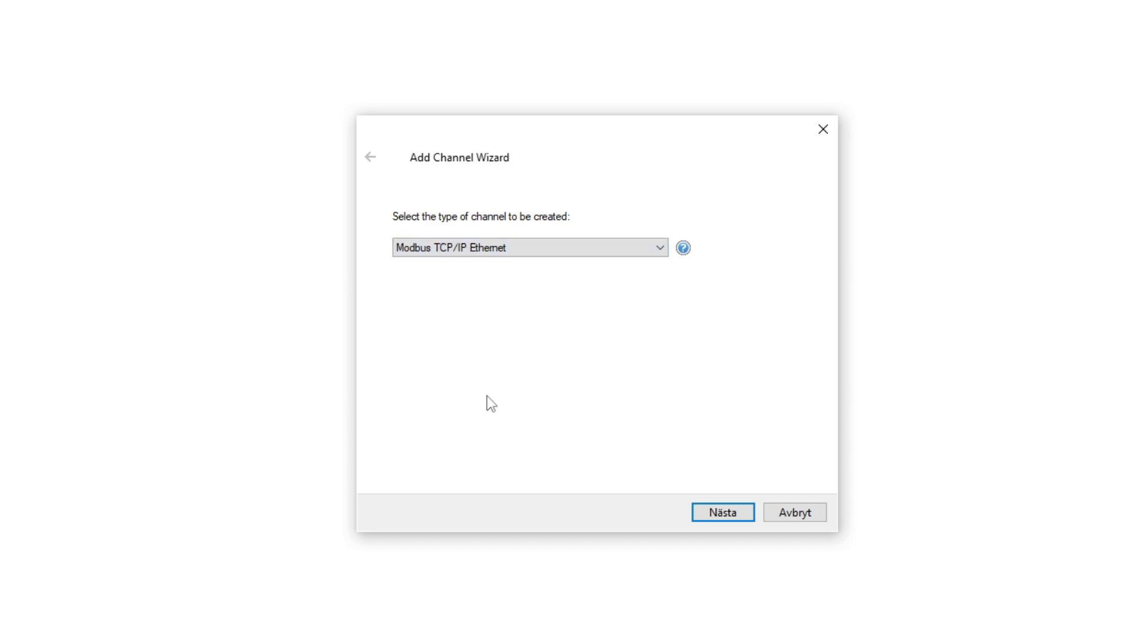
{"action": "left_click", "coordinate": [732, 512]}
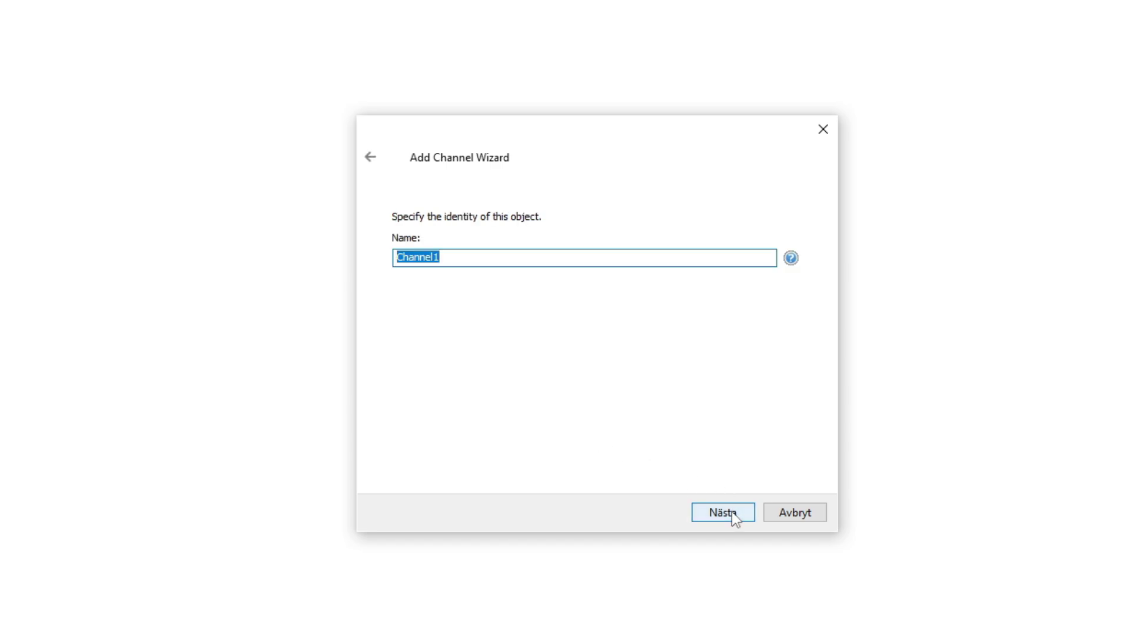
{"action": "left_click", "coordinate": [731, 511]}
{"action": "left_click", "coordinate": [732, 512]}
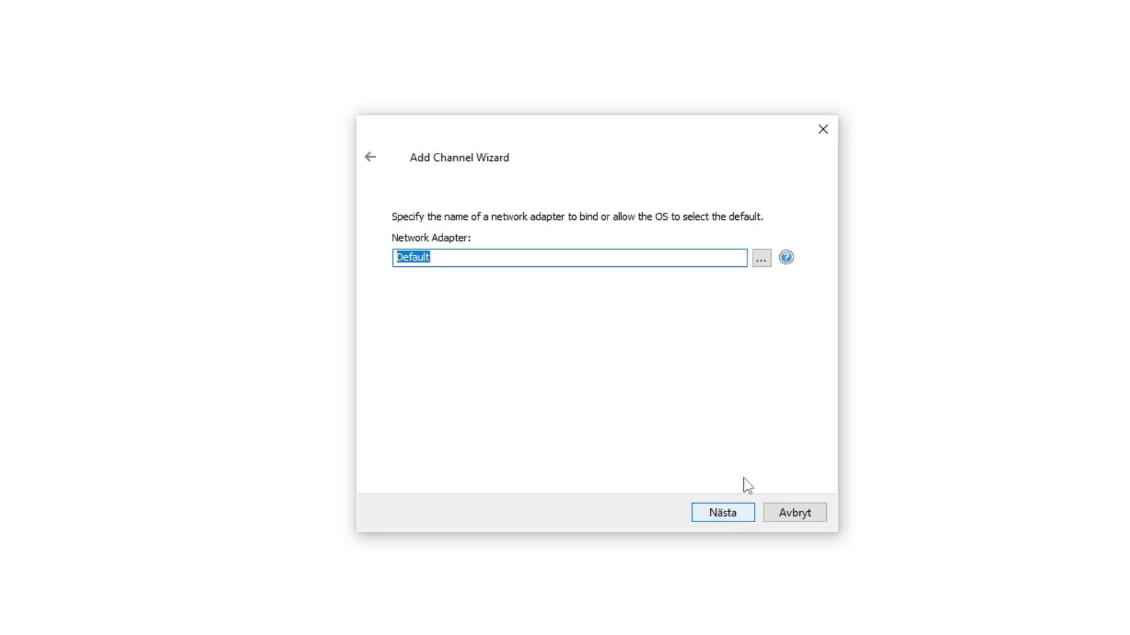
Bind Channel1 to the 192.168.0.1 Intel Ethernet adapter, keep remaining defaults and finish.
{"action": "left_click", "coordinate": [767, 261]}
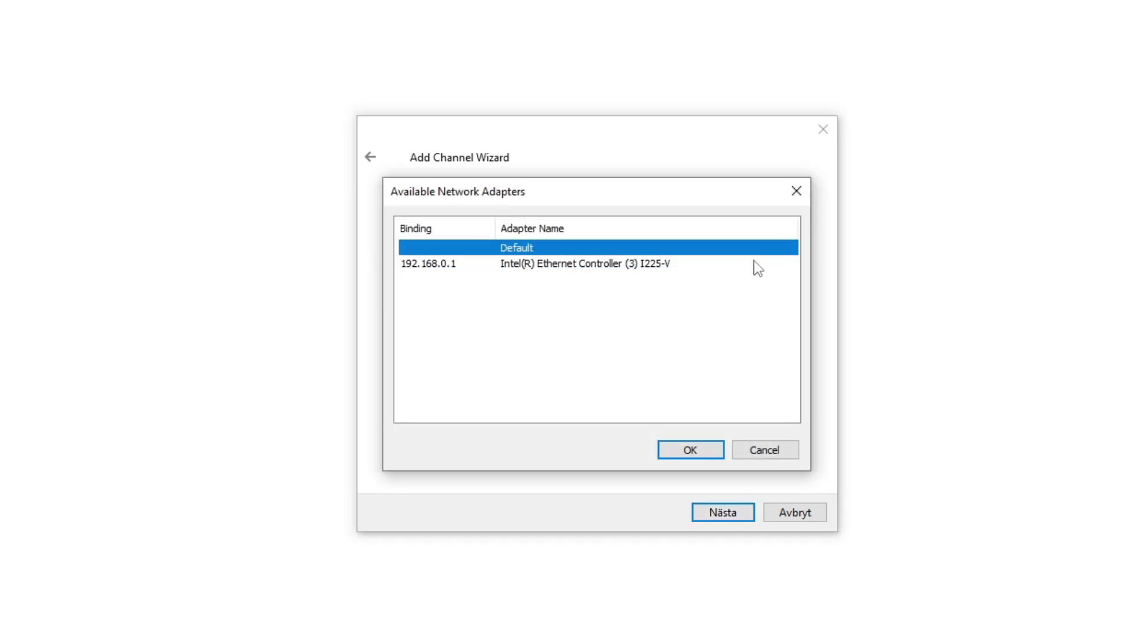
{"action": "left_click", "coordinate": [550, 269]}
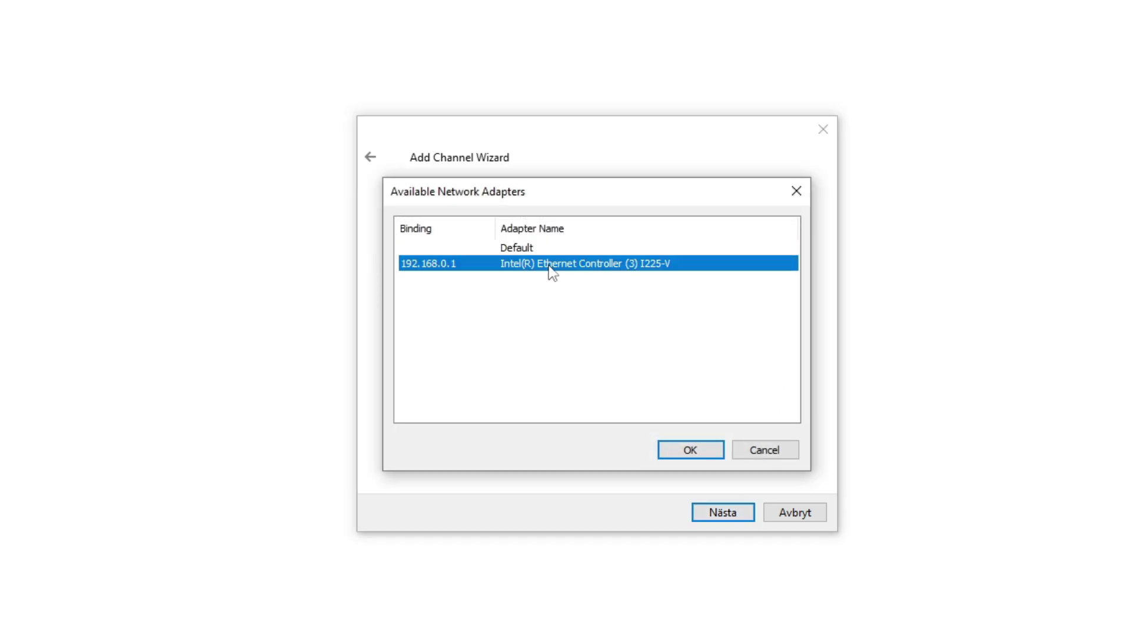
{"action": "left_click", "coordinate": [698, 453]}
{"action": "left_click", "coordinate": [711, 517]}
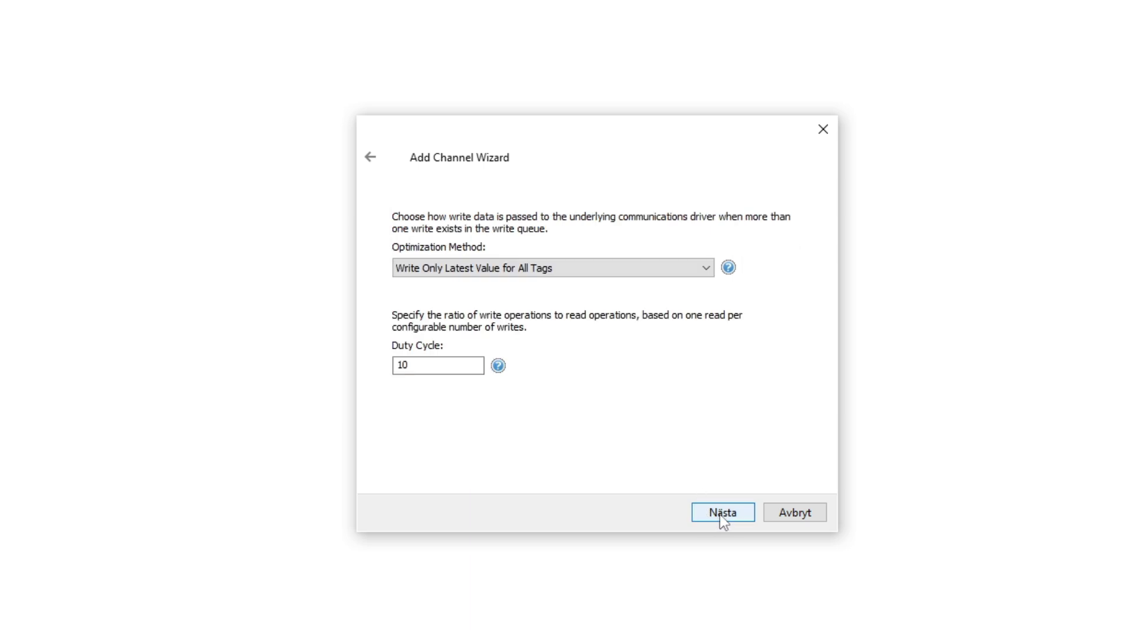
{"action": "left_click", "coordinate": [719, 513]}
{"action": "left_click", "coordinate": [719, 513]}
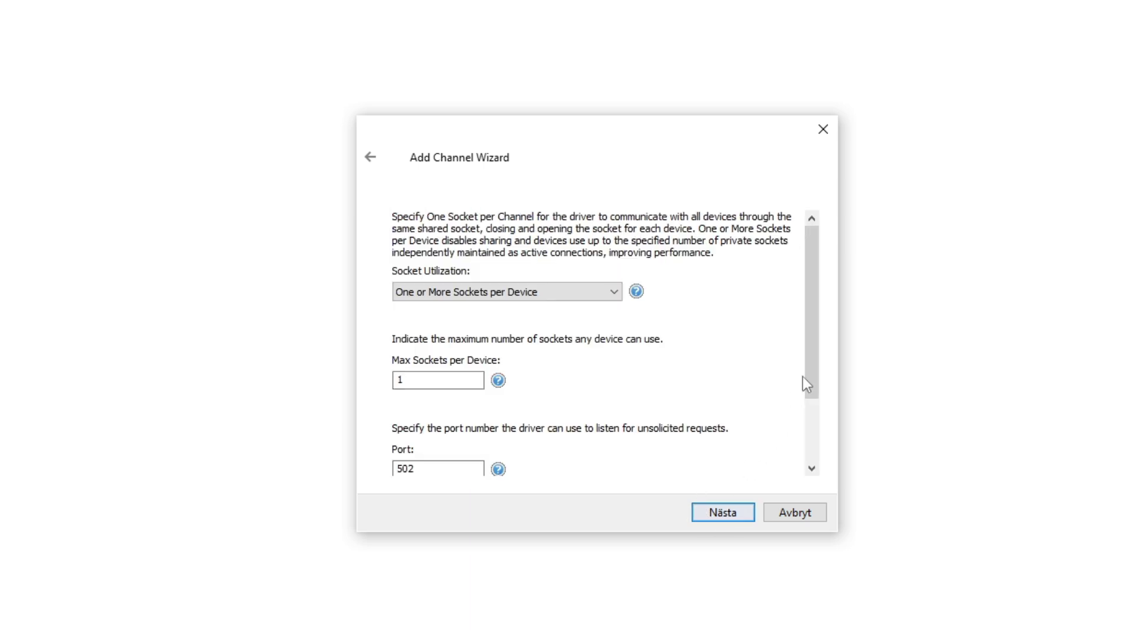
{"action": "left_click_drag", "start_coordinate": [806, 385], "coordinate": [802, 443]}
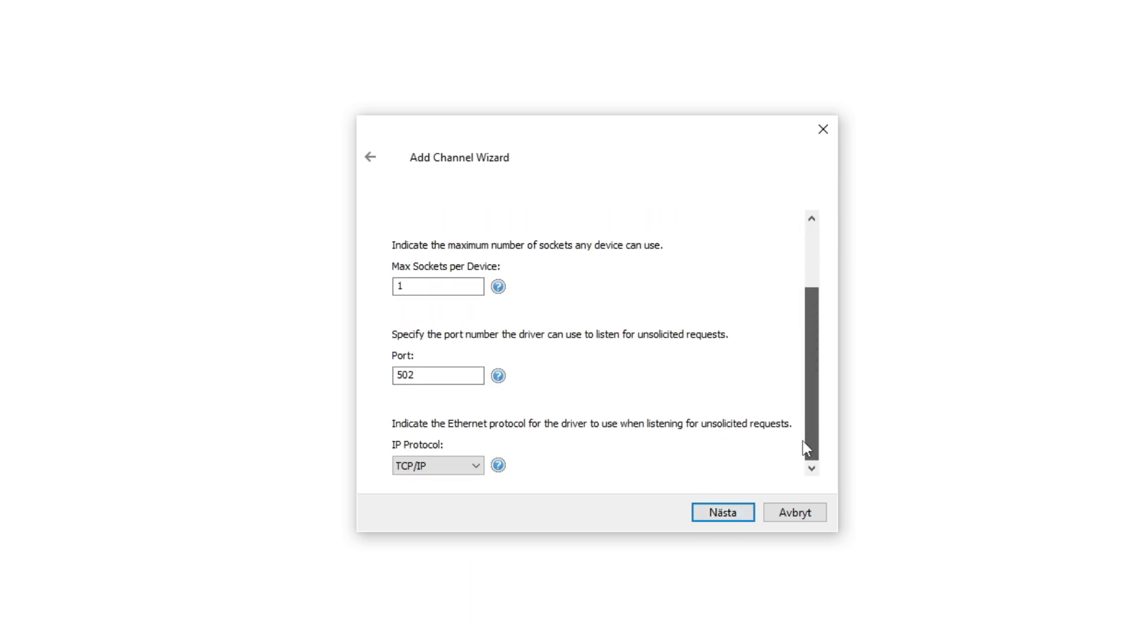
{"action": "left_click", "coordinate": [712, 513]}
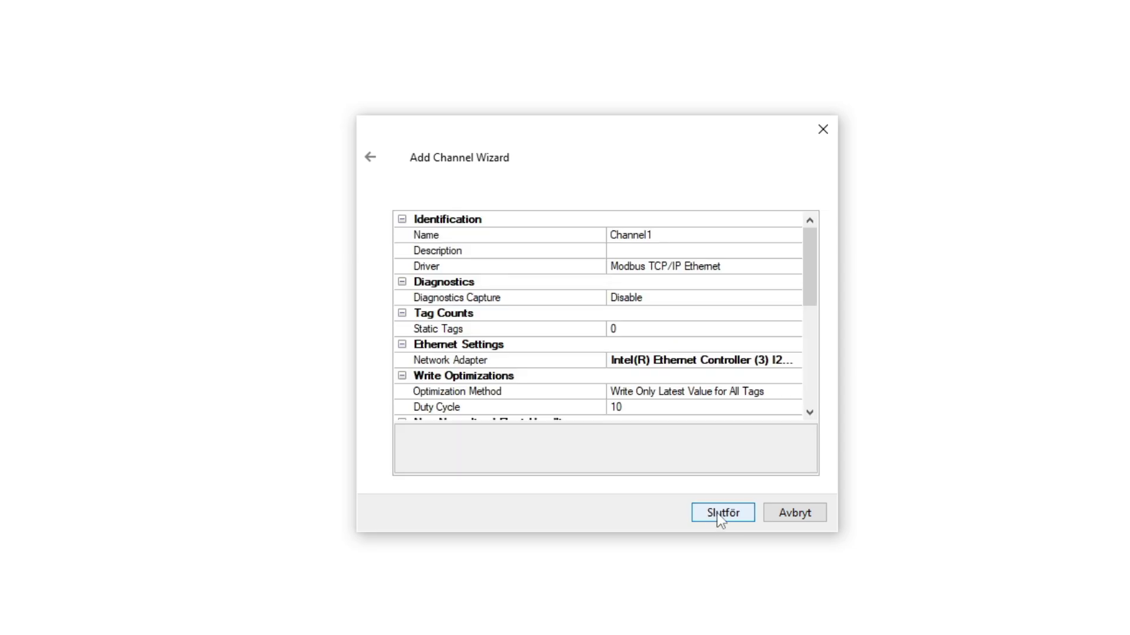
{"action": "left_click", "coordinate": [717, 513]}
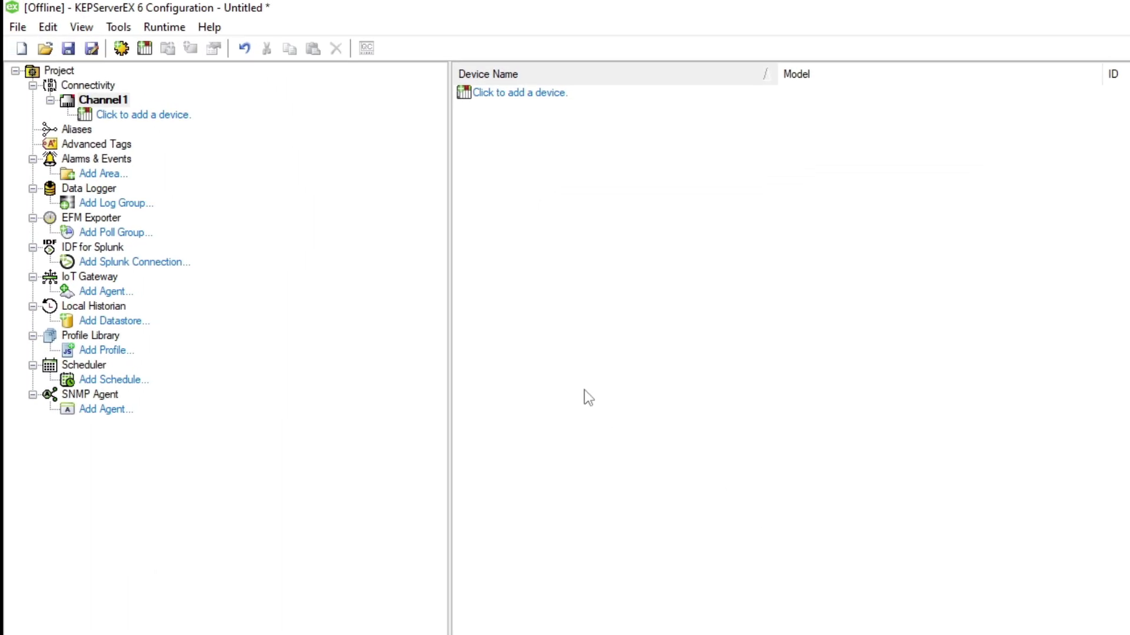
Add a Modbus device named Device1 with the PLC's IP 192.168.0.50 as its ID.
{"action": "left_click", "coordinate": [164, 115]}
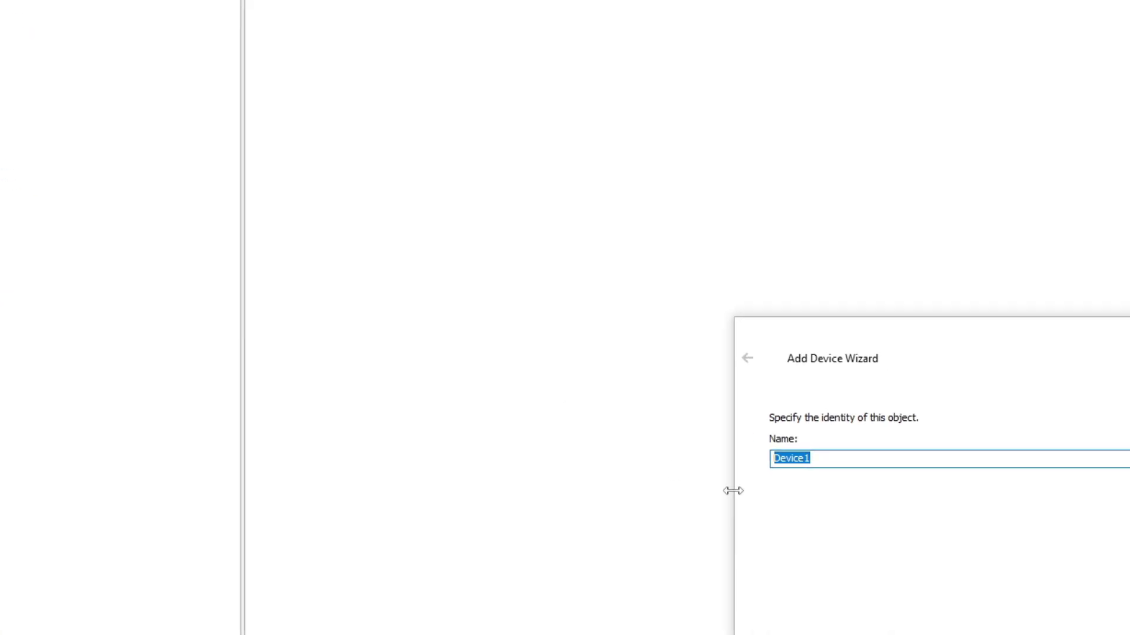
{"action": "left_click", "coordinate": [745, 517]}
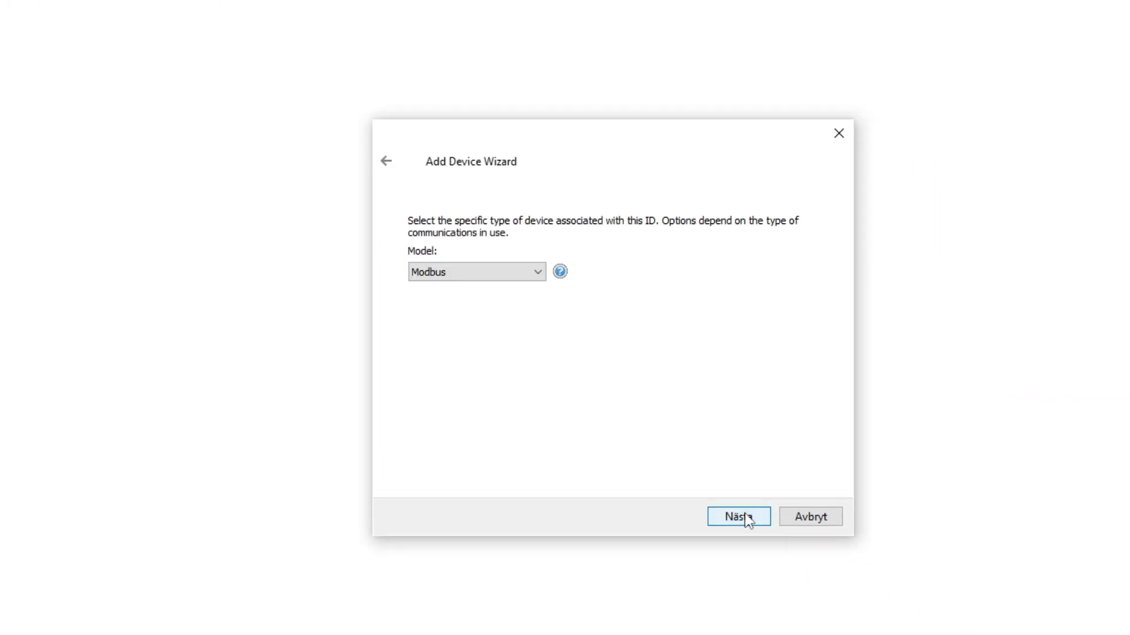
{"action": "left_click", "coordinate": [745, 518]}
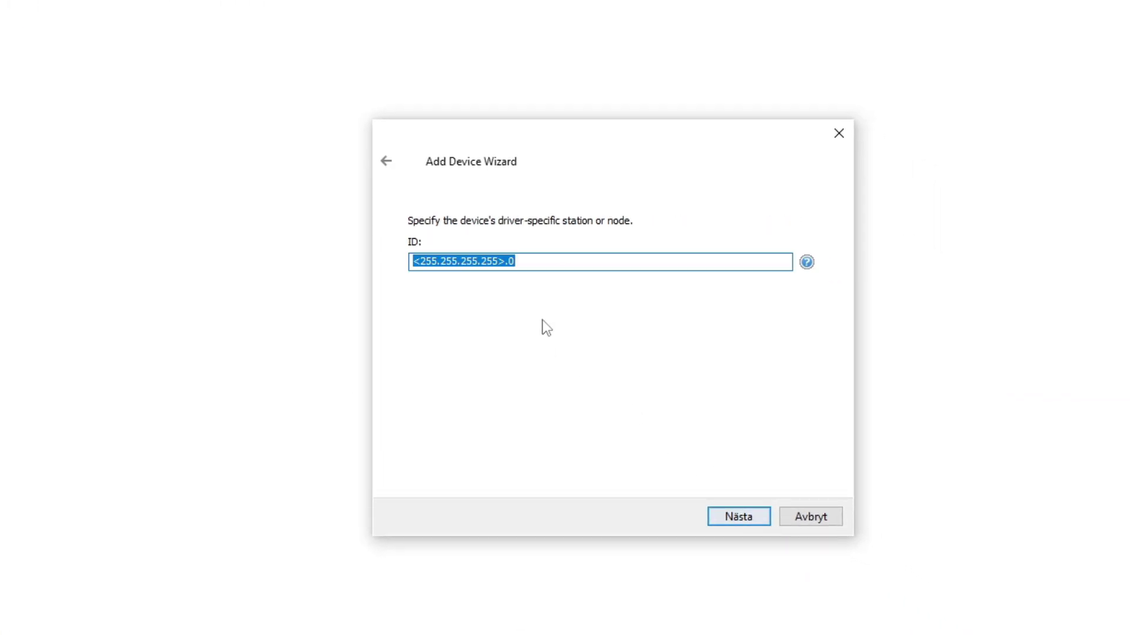
{"action": "left_click", "coordinate": [500, 262]}
{"action": "left_click_drag", "start_coordinate": [506, 261], "coordinate": [396, 262]}
{"action": "type", "text": "192."}
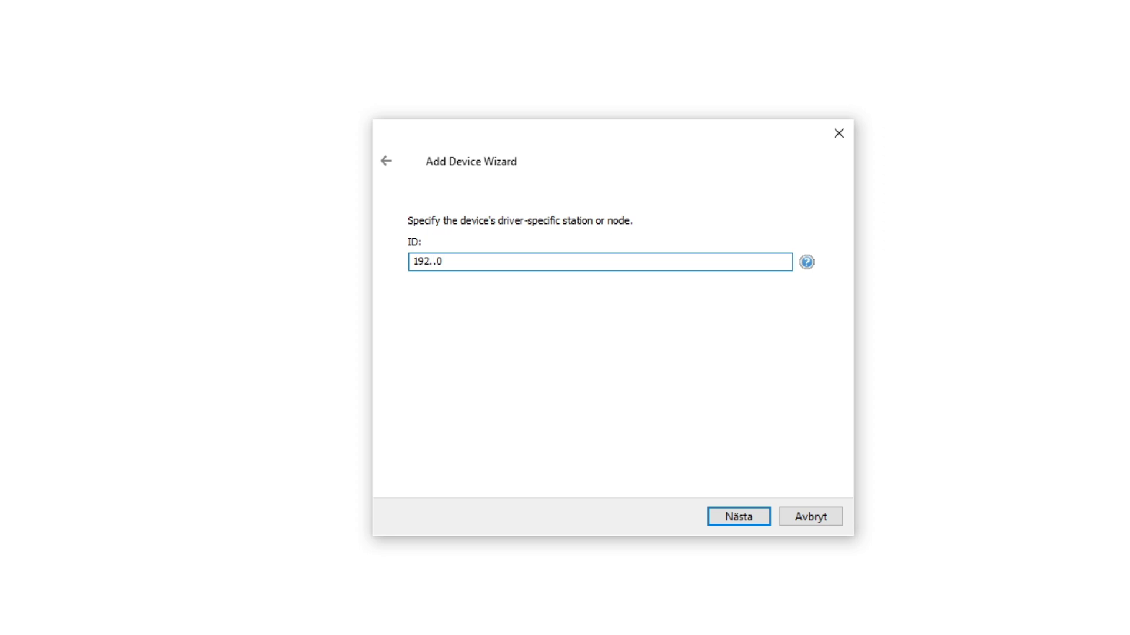
{"action": "type", "text": "168.0.50.0"}
{"action": "left_click", "coordinate": [741, 520]}
Keep the default timeout, port, addressing and block-size settings and finish creating Device1.
{"action": "left_click", "coordinate": [740, 519]}
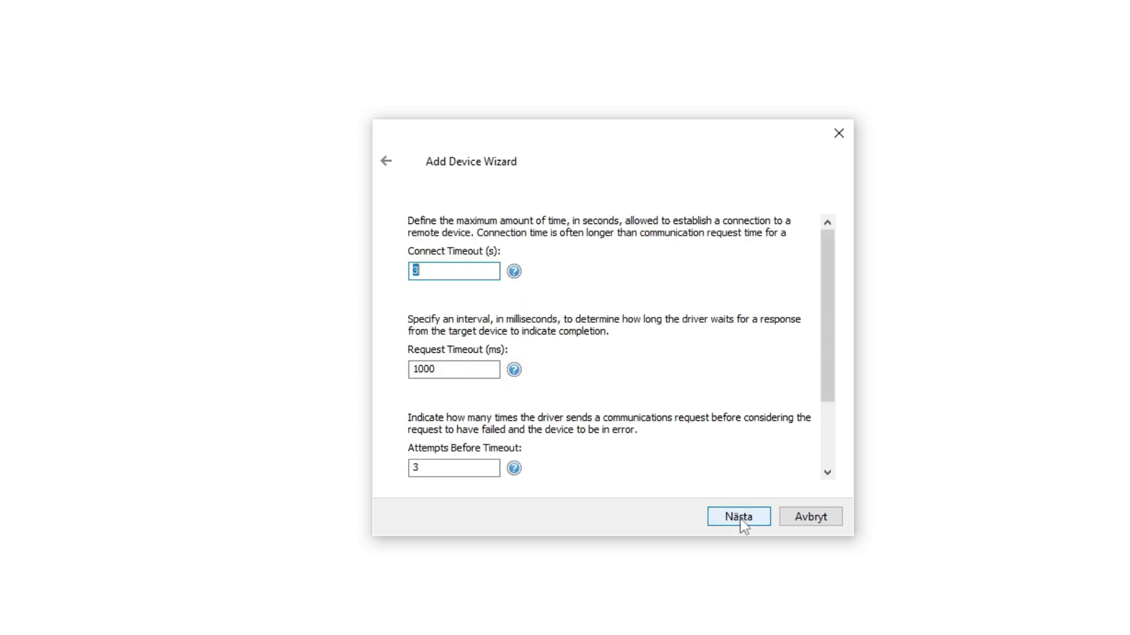
{"action": "left_click", "coordinate": [740, 519]}
{"action": "left_click", "coordinate": [740, 519]}
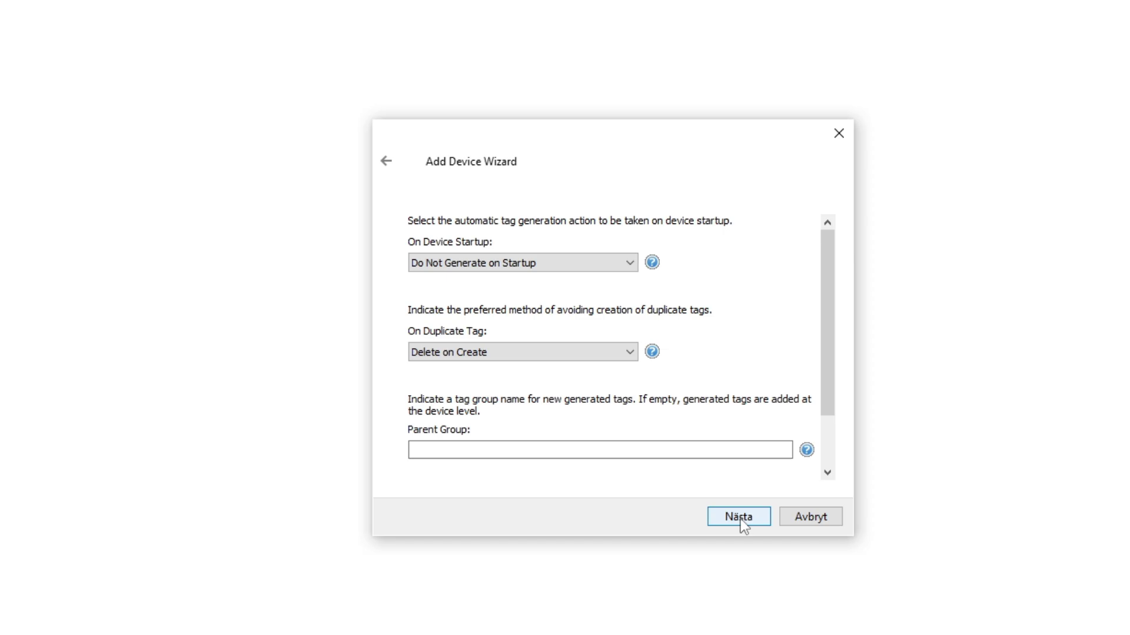
{"action": "left_click", "coordinate": [740, 519]}
{"action": "left_click", "coordinate": [740, 519]}
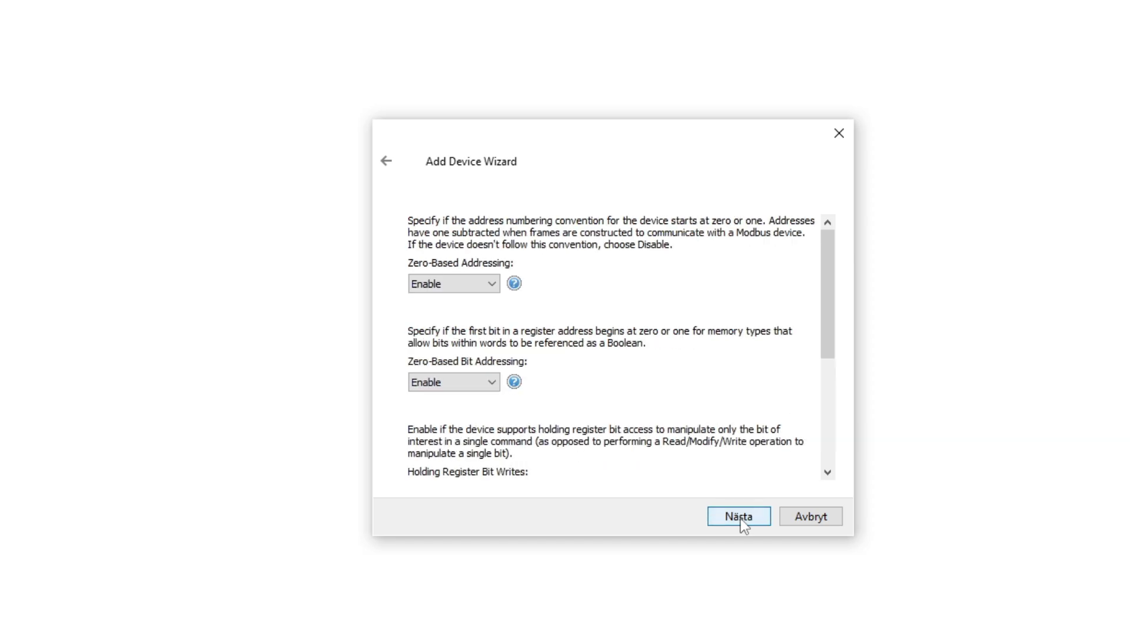
{"action": "left_click", "coordinate": [740, 519]}
{"action": "left_click", "coordinate": [740, 518]}
{"action": "left_click", "coordinate": [740, 519]}
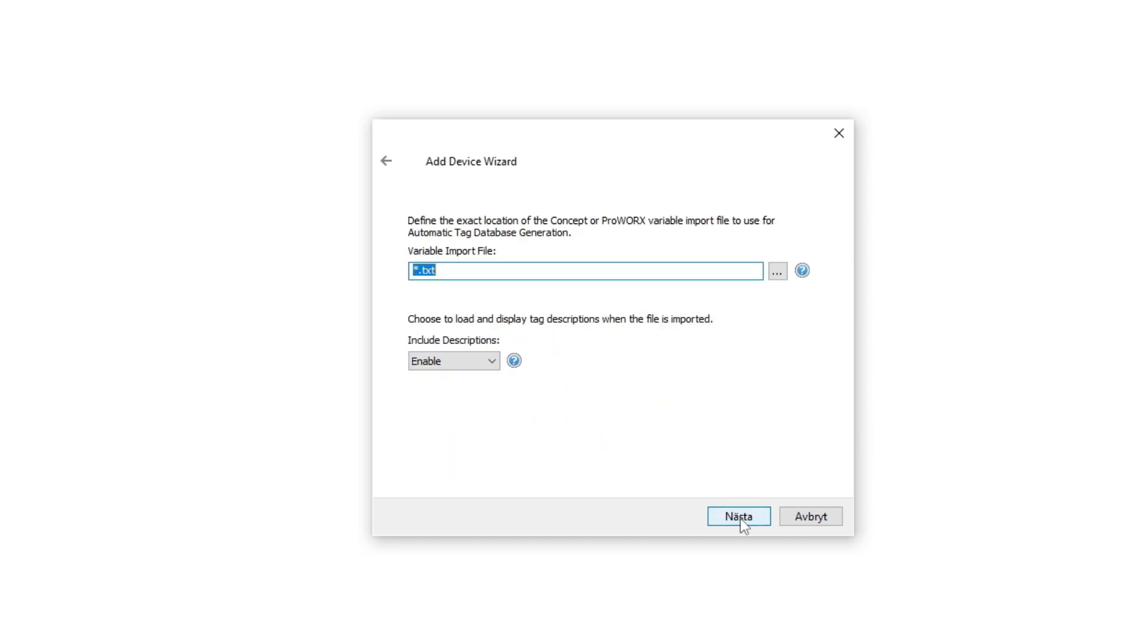
{"action": "left_click", "coordinate": [740, 519]}
{"action": "left_click", "coordinate": [740, 519]}
{"action": "left_click", "coordinate": [740, 519]}
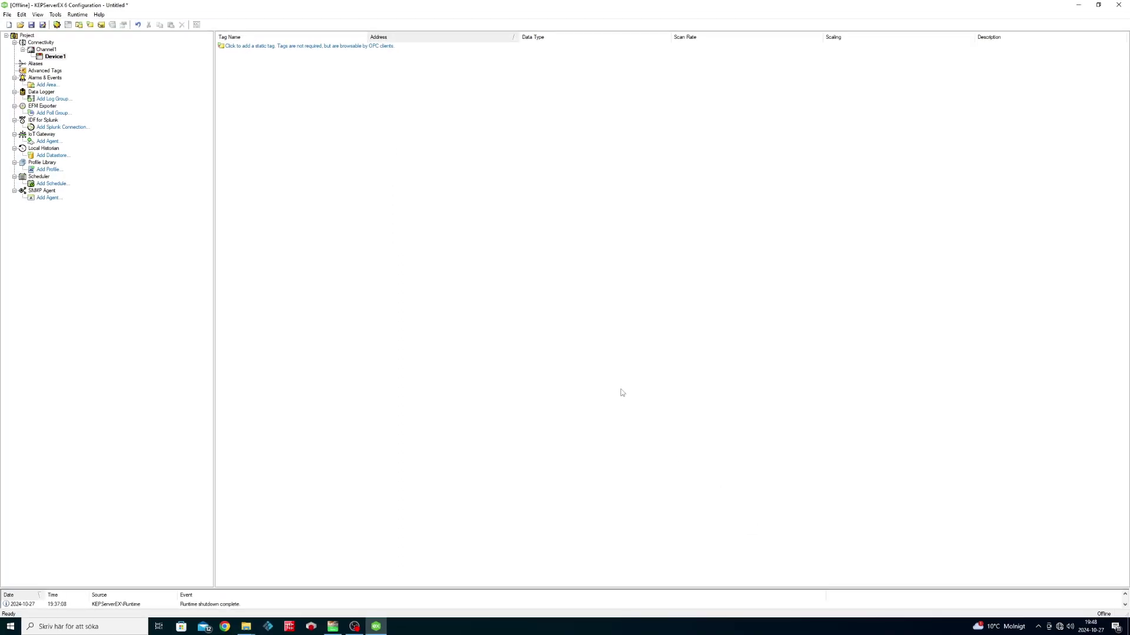
Create a new tag named Sensor A on Device1 and set its address.
{"action": "right_click", "coordinate": [496, 222]}
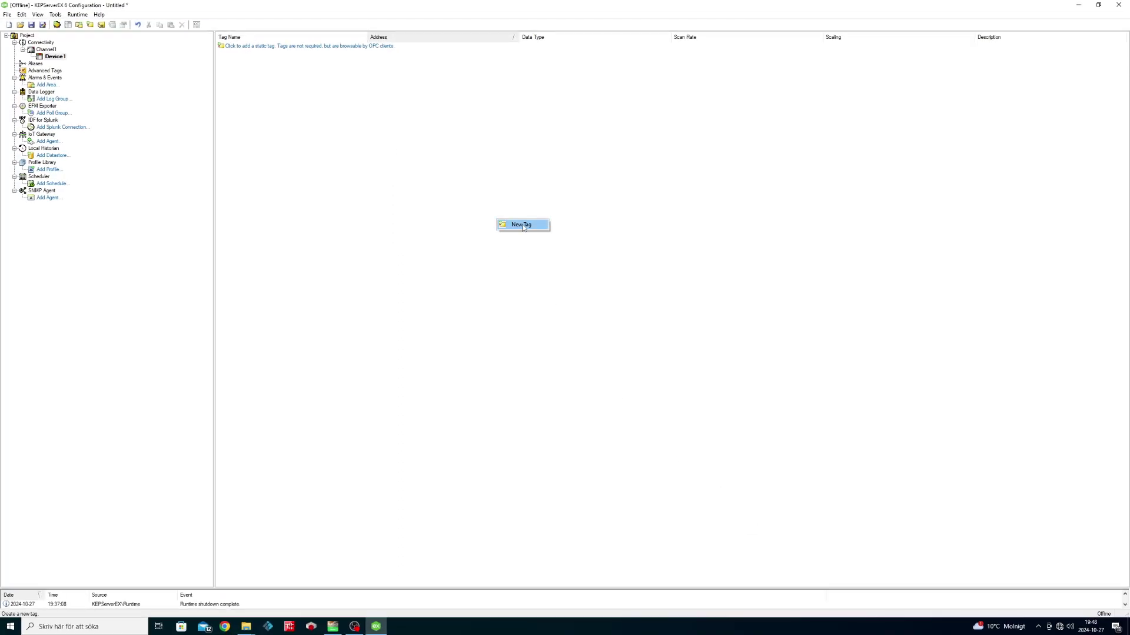
{"action": "left_click", "coordinate": [520, 225]}
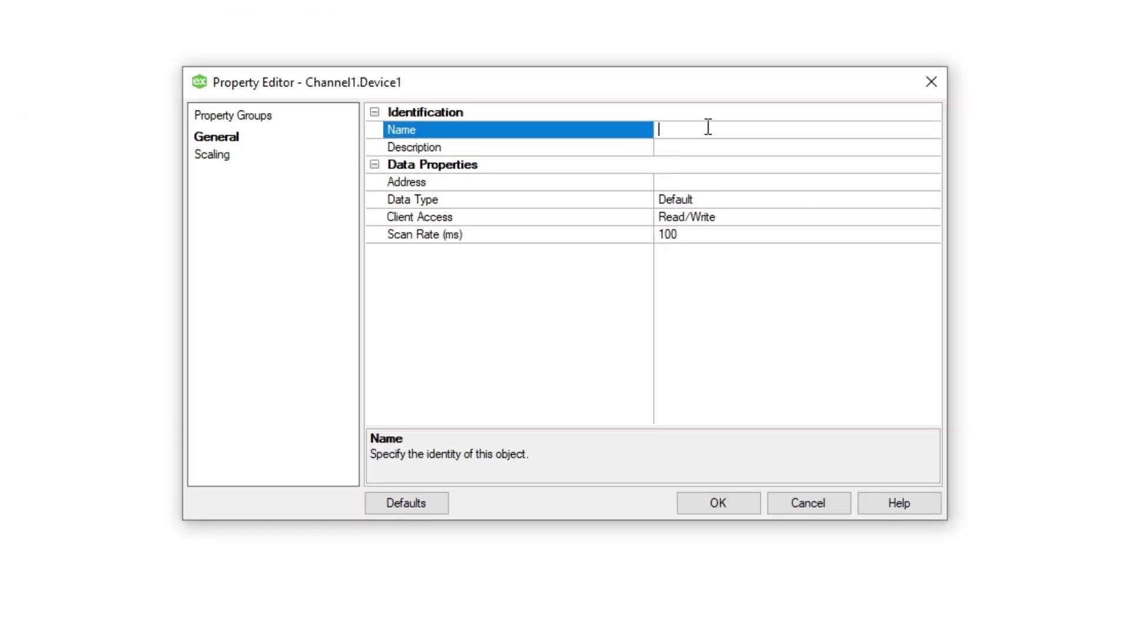
{"action": "type", "text": "Sensor"}
{"action": "type", "text": " A"}
{"action": "left_click", "coordinate": [709, 183]}
{"action": "type", "text": "00"}
Add tags Sensor B and Conveyor, with Conveyor at address 000003.
{"action": "type", "text": "Sensor B"}
{"action": "left_click", "coordinate": [714, 184]}
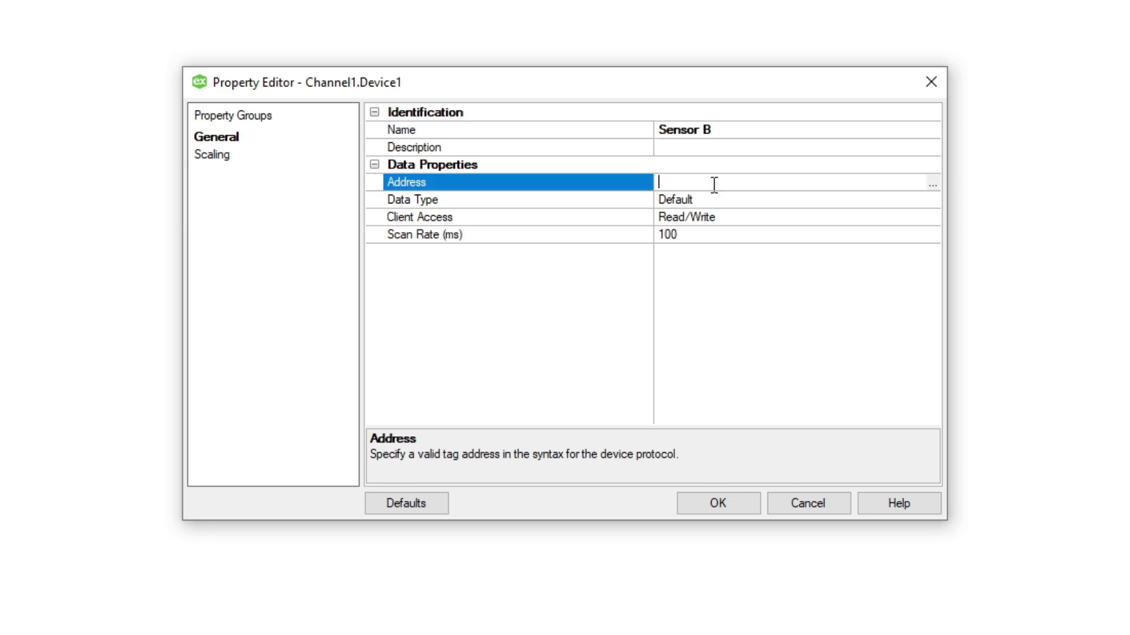
{"action": "type", "text": "0"}
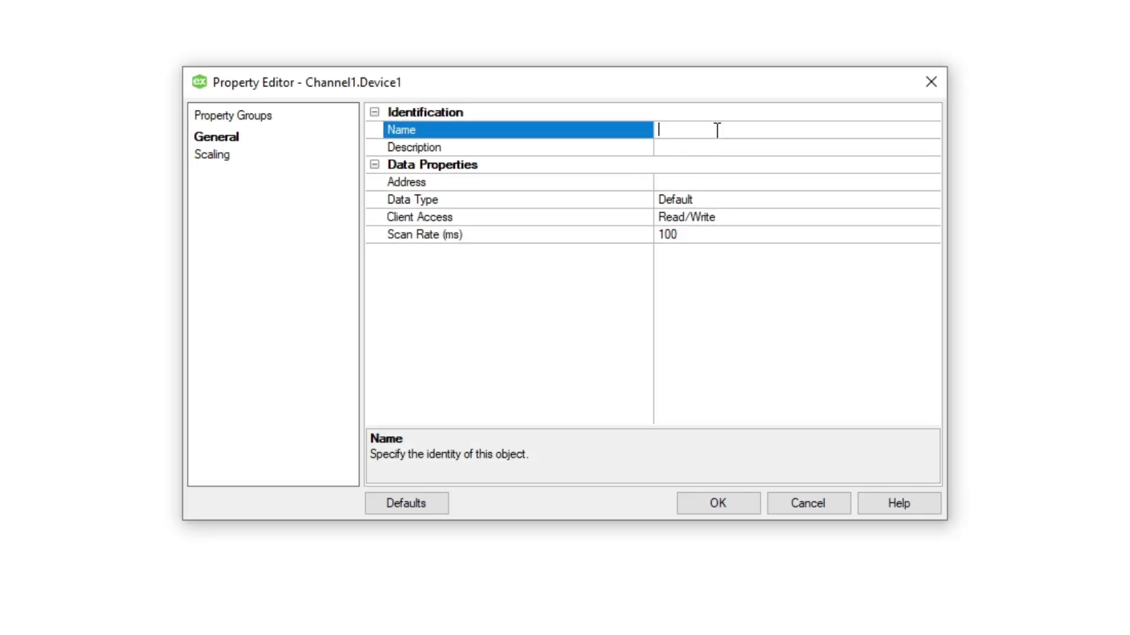
{"action": "type", "text": "Conveyor"}
{"action": "left_click", "coordinate": [695, 183]}
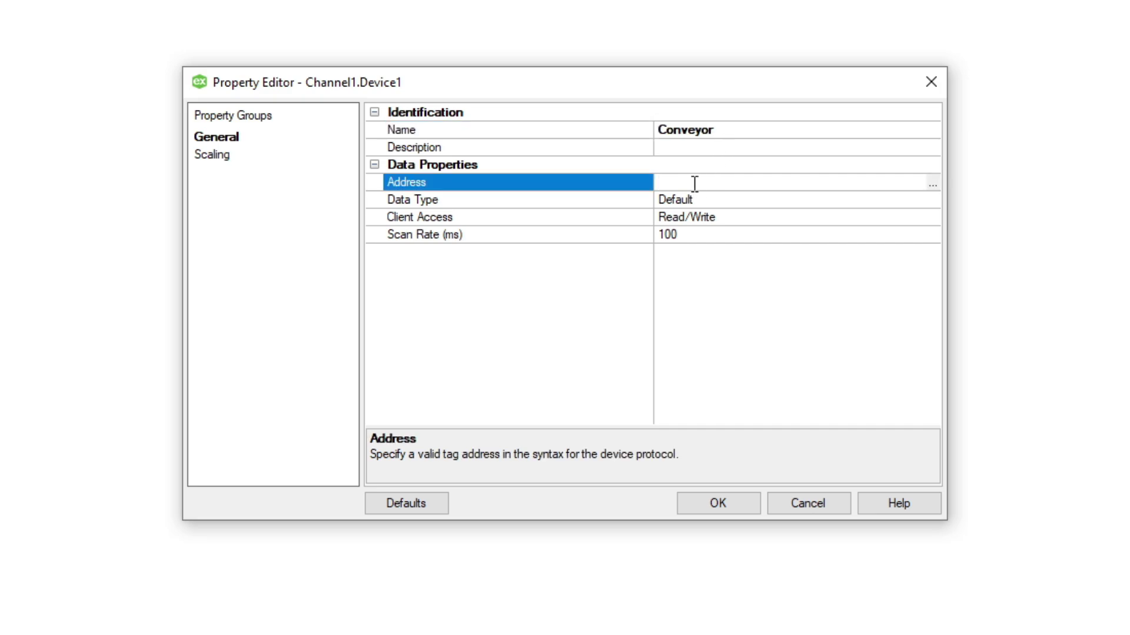
{"action": "type", "text": "0"}
{"action": "key", "text": "Return"}
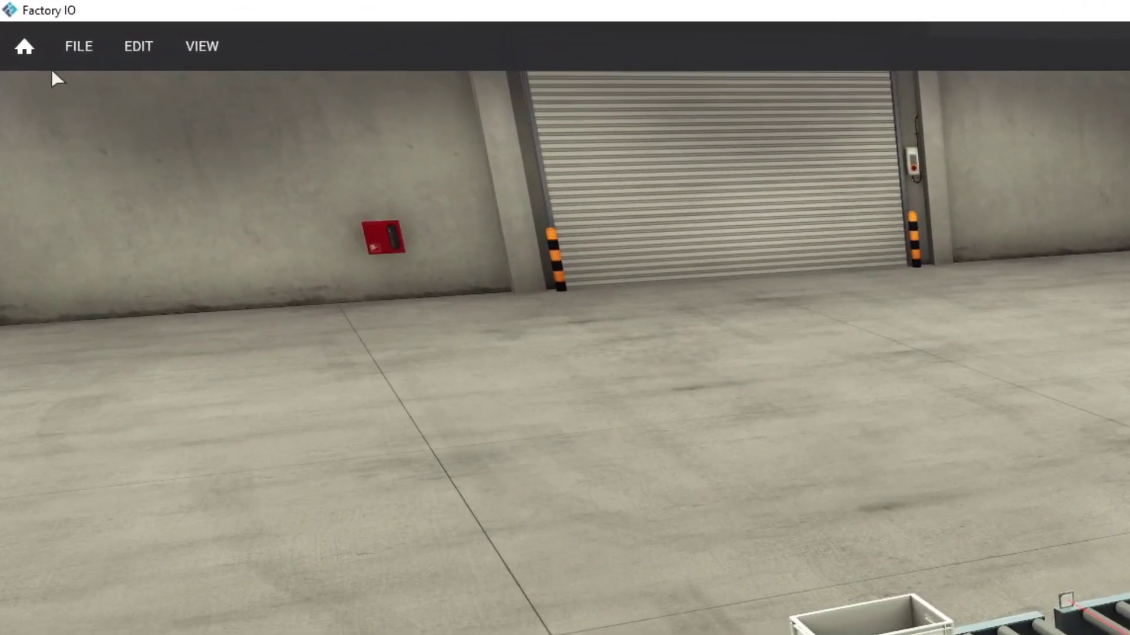
Set Factory IO's driver to OPC Client DA/UA.
{"action": "left_click", "coordinate": [69, 45]}
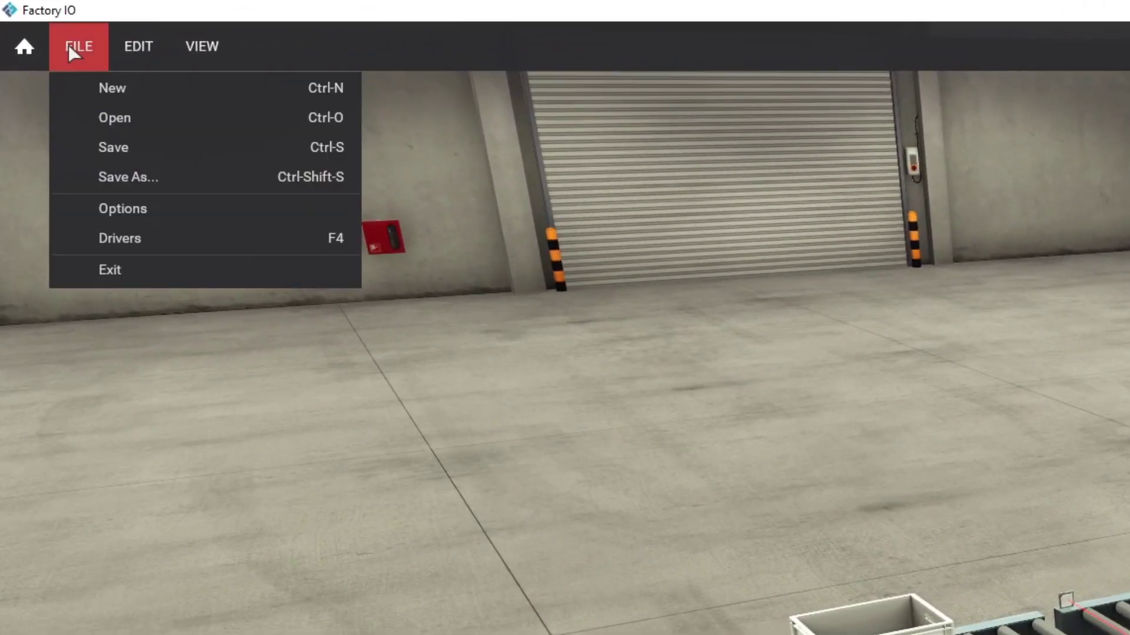
{"action": "left_click", "coordinate": [185, 245]}
{"action": "left_click", "coordinate": [544, 64]}
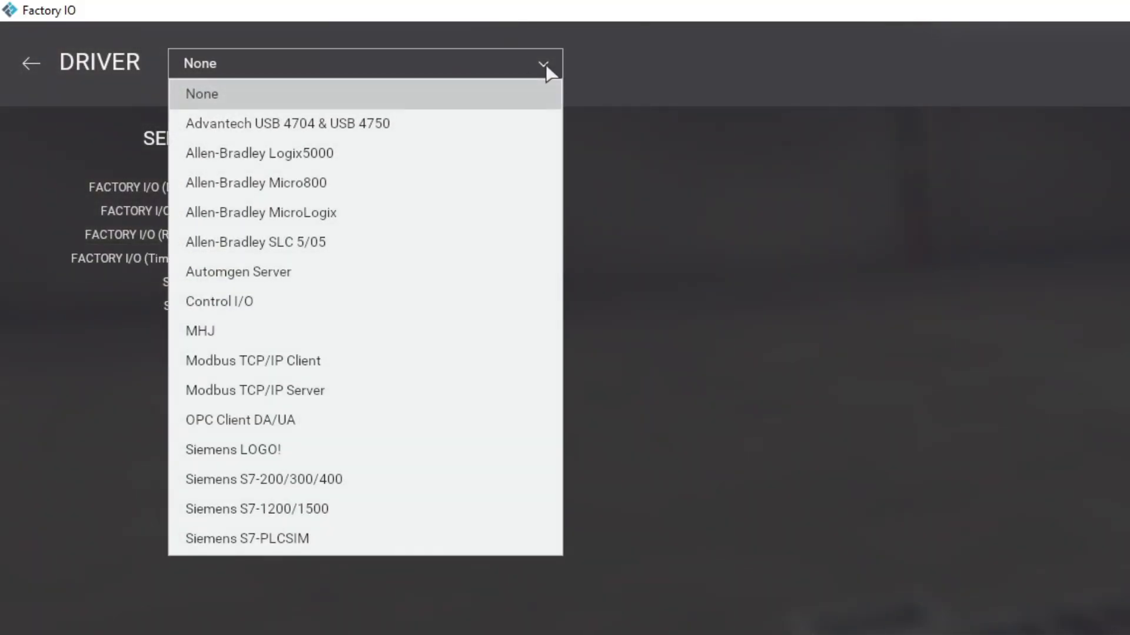
{"action": "left_click", "coordinate": [390, 425]}
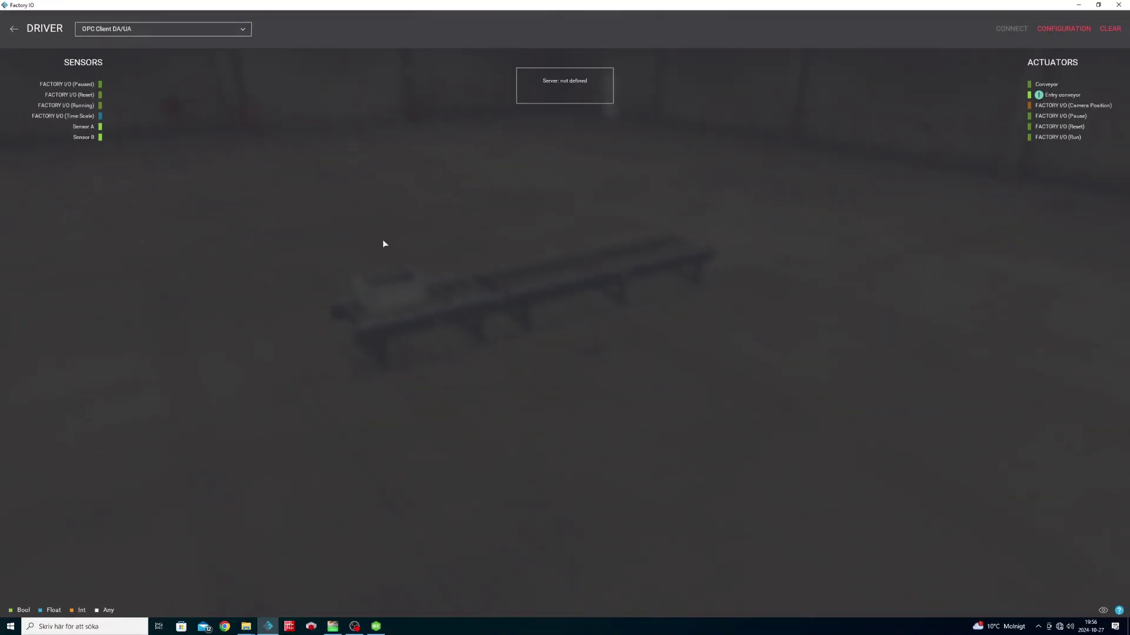
Connect the driver to Kepware.KEPServerEX.V6 and load its Sensor A, Sensor B and Conveyor items.
{"action": "left_click", "coordinate": [1058, 35]}
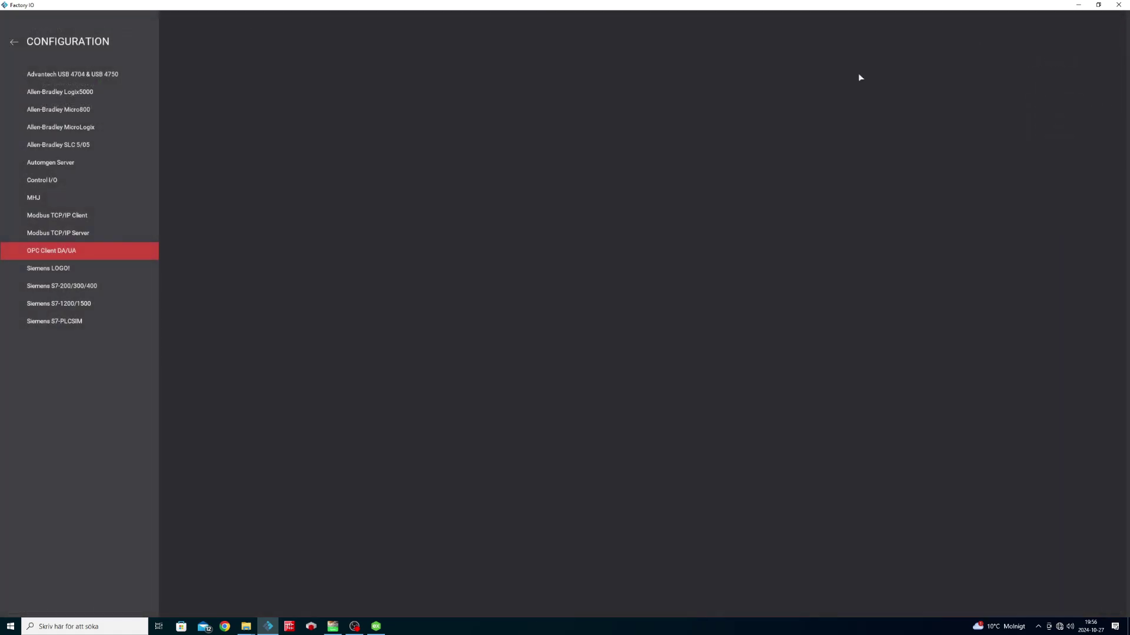
{"action": "left_click", "coordinate": [321, 133]}
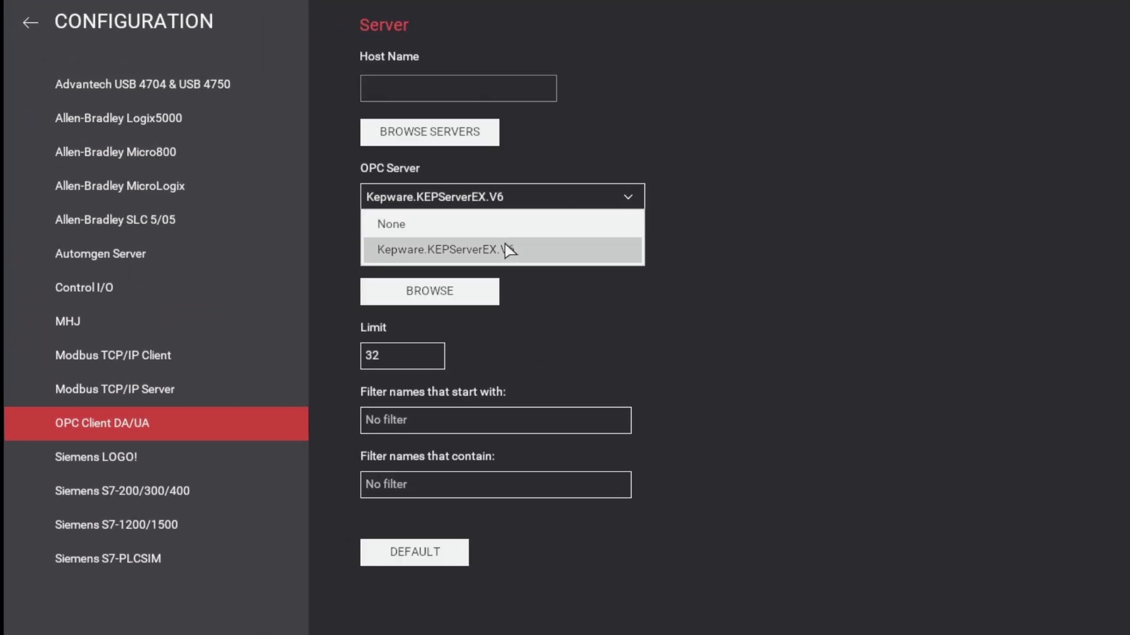
{"action": "left_click", "coordinate": [509, 249]}
{"action": "left_click", "coordinate": [426, 294]}
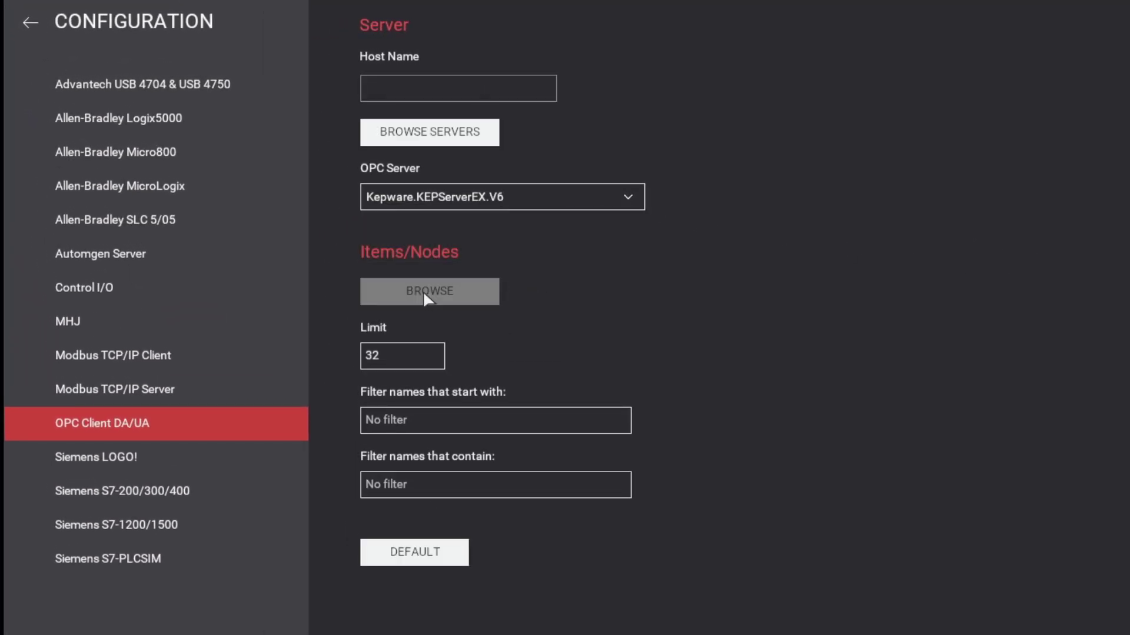
{"action": "left_click", "coordinate": [27, 22]}
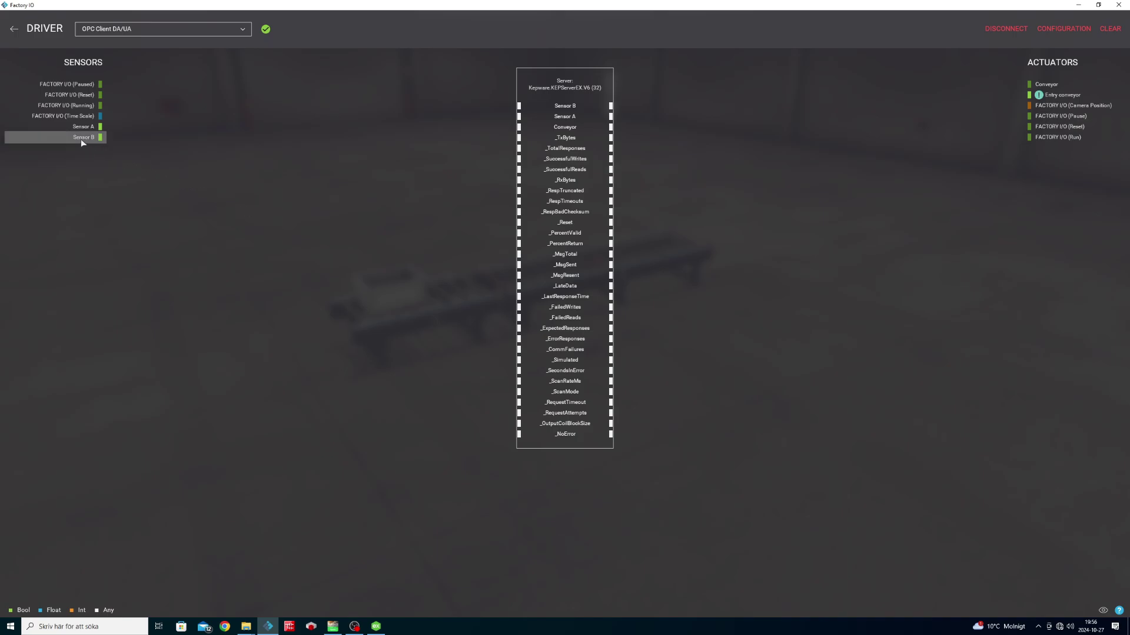
Map Sensor B and the Conveyor actuator to their KEPServerEX items and return to the scene.
{"action": "left_click_drag", "start_coordinate": [82, 137], "coordinate": [507, 117]}
{"action": "left_click_drag", "start_coordinate": [1066, 89], "coordinate": [650, 127]}
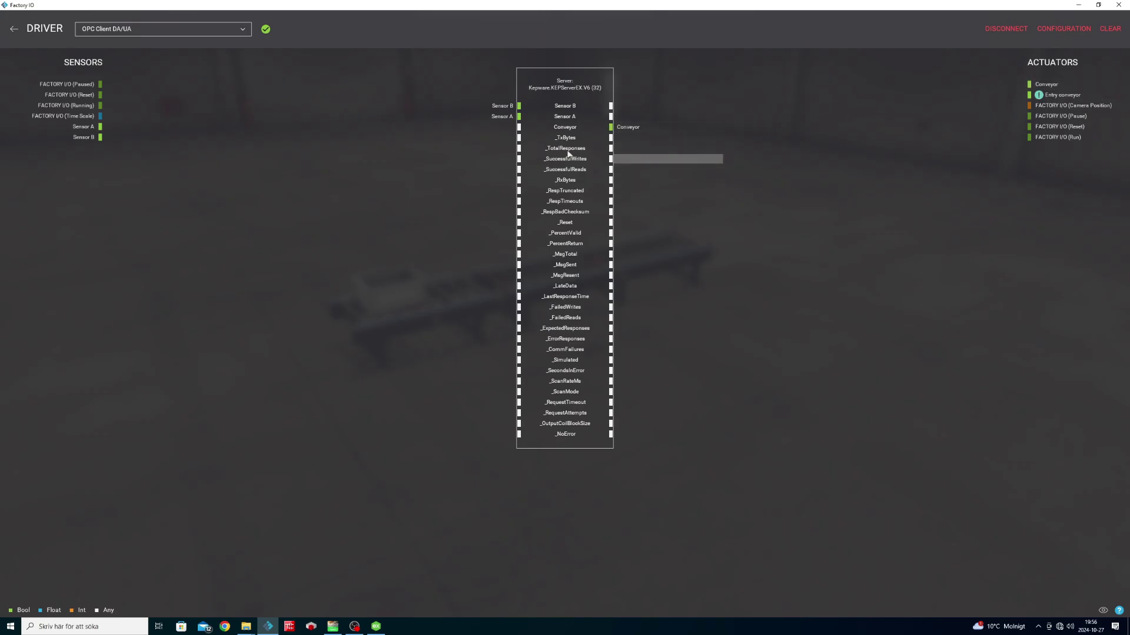
{"action": "left_click", "coordinate": [17, 31]}
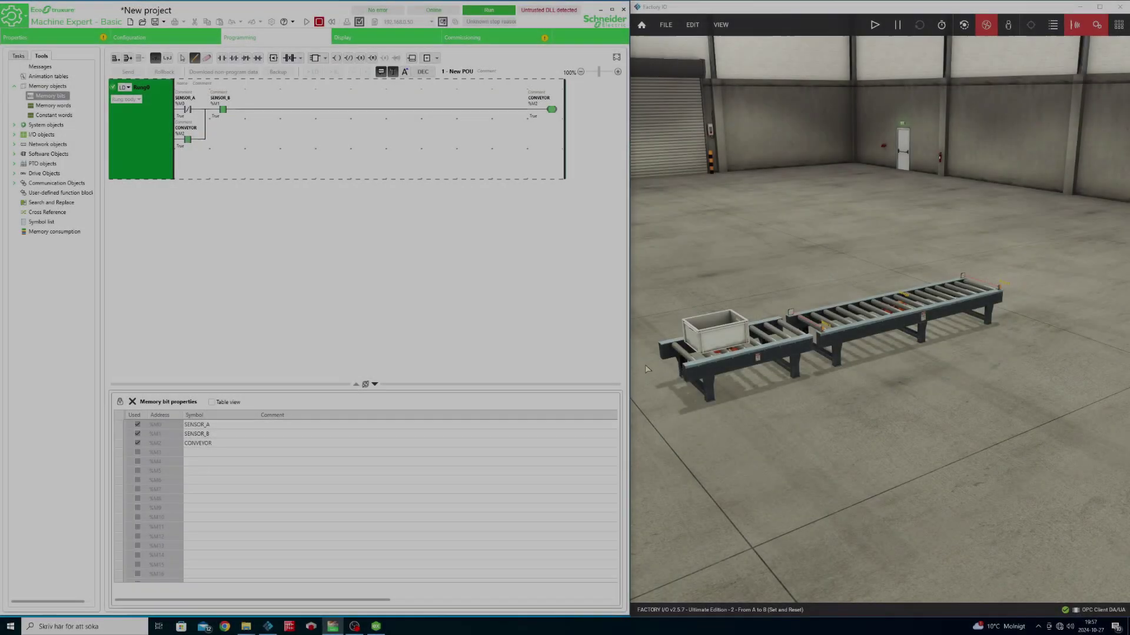
Start the From A to B scene simulation in Factory IO with Play.
{"action": "left_click", "coordinate": [915, 447]}
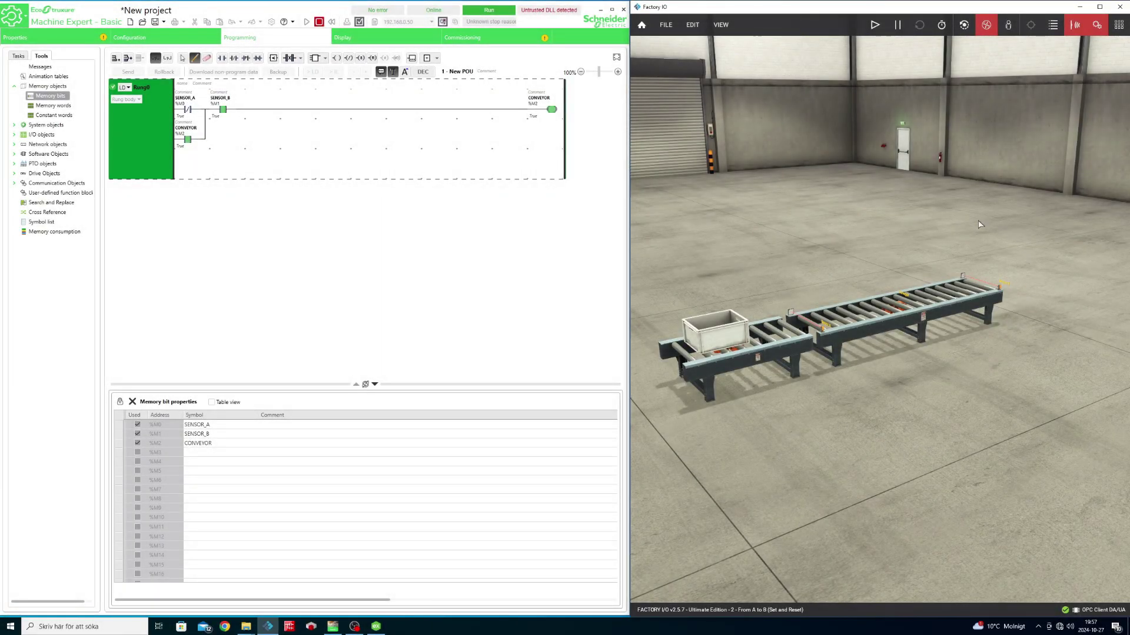
{"action": "left_click", "coordinate": [874, 24]}
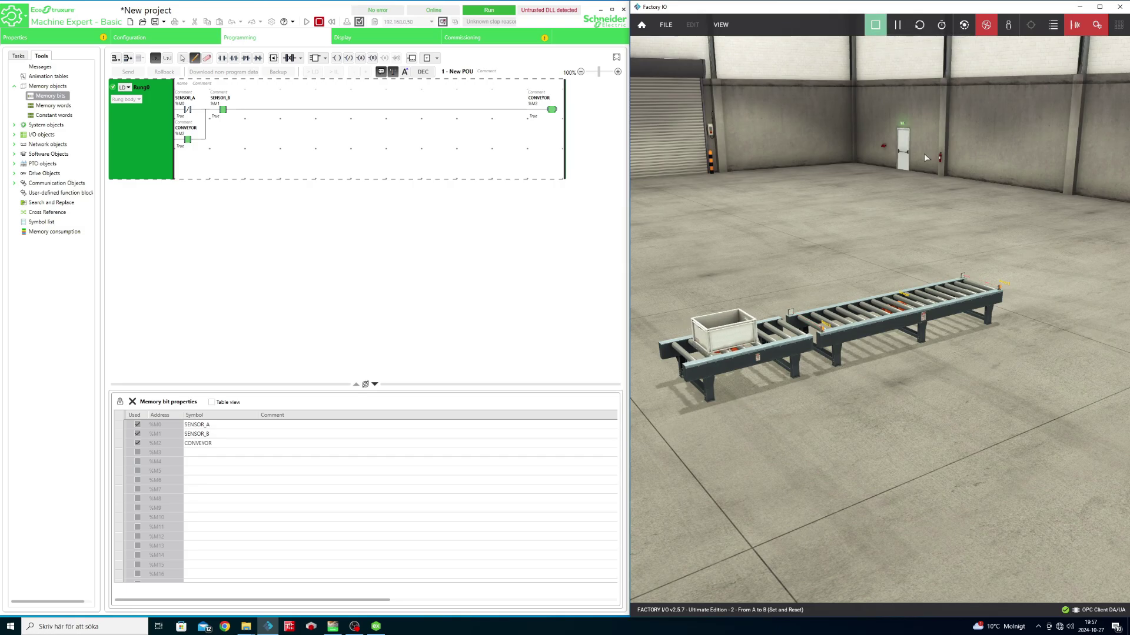